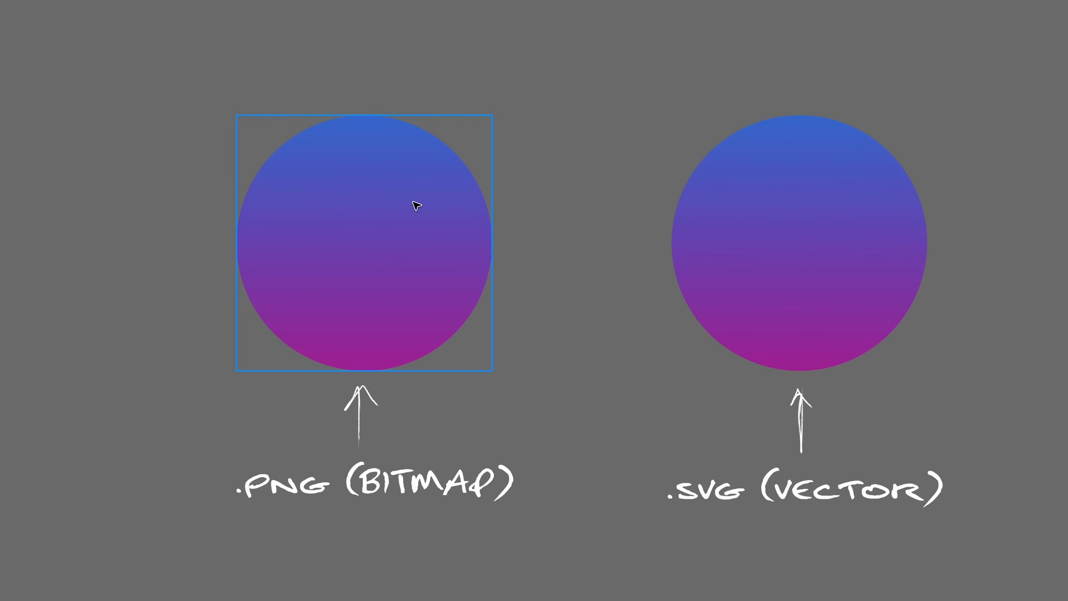
# - Examine the pixel structure along the edge of the PNG bitmap circle at high magnification
pyautogui.click(416, 205)
pyautogui.moveTo(1024, 576); pyautogui.dragTo(1028, 599)
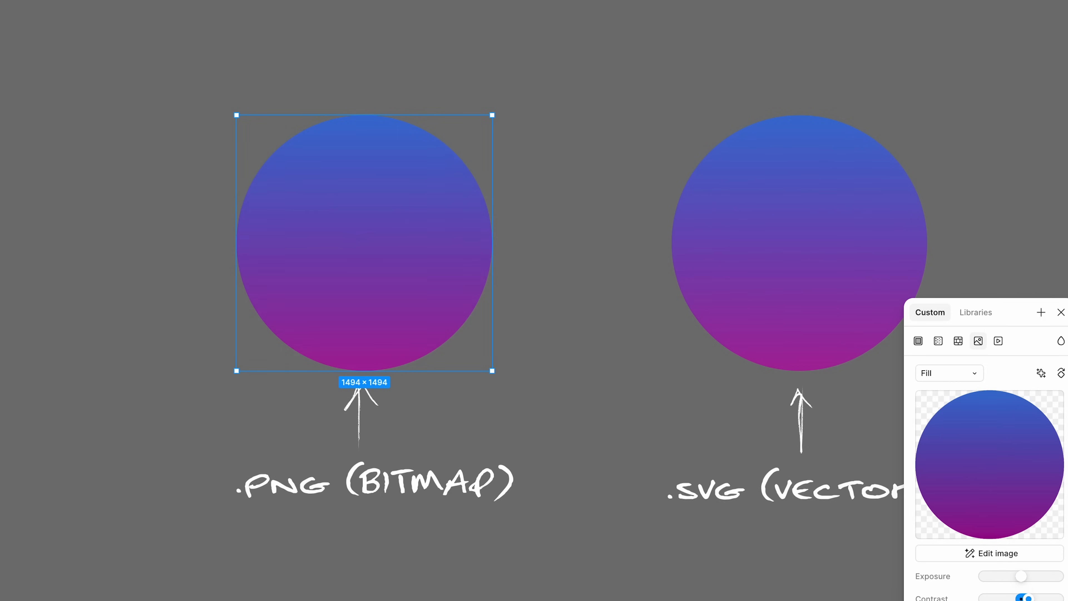
pyautogui.click(1060, 312)
pyautogui.scroll(15, 452, 143)
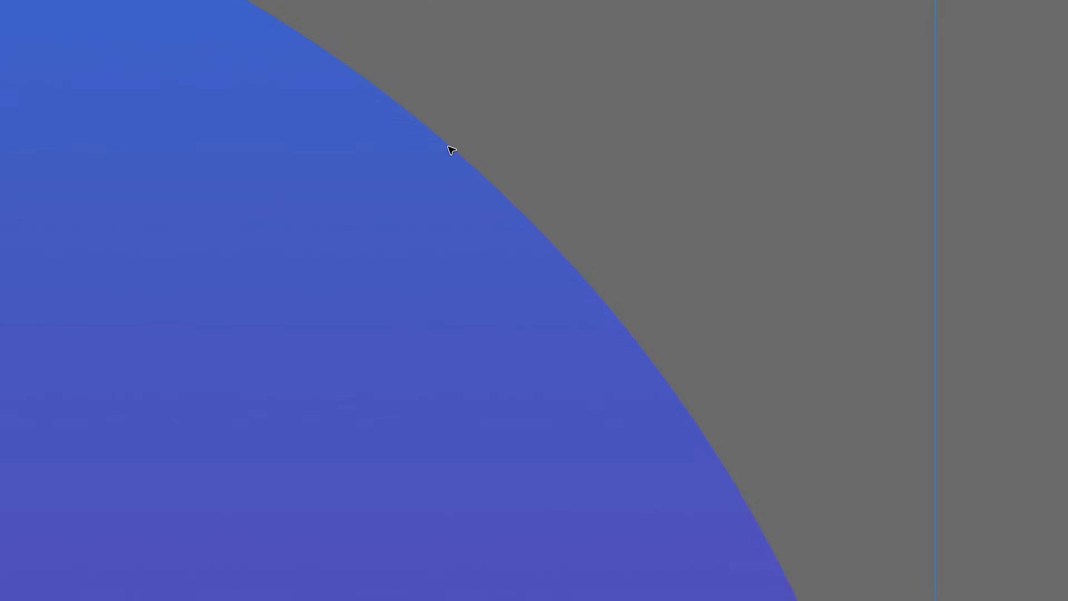
pyautogui.scroll(10, 451, 151)
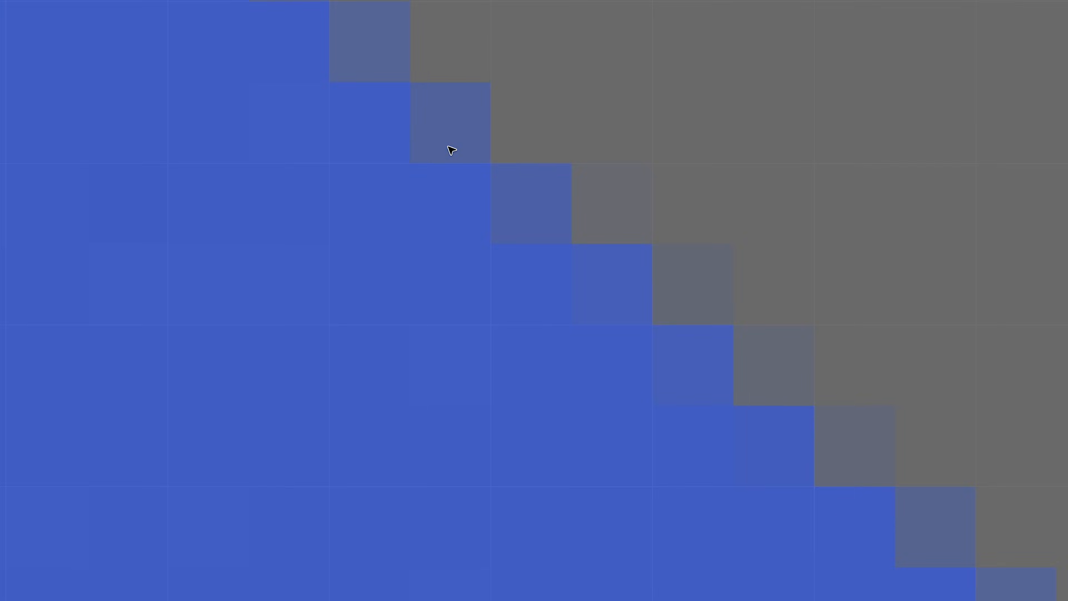
pyautogui.scroll(-20, 503, 139)
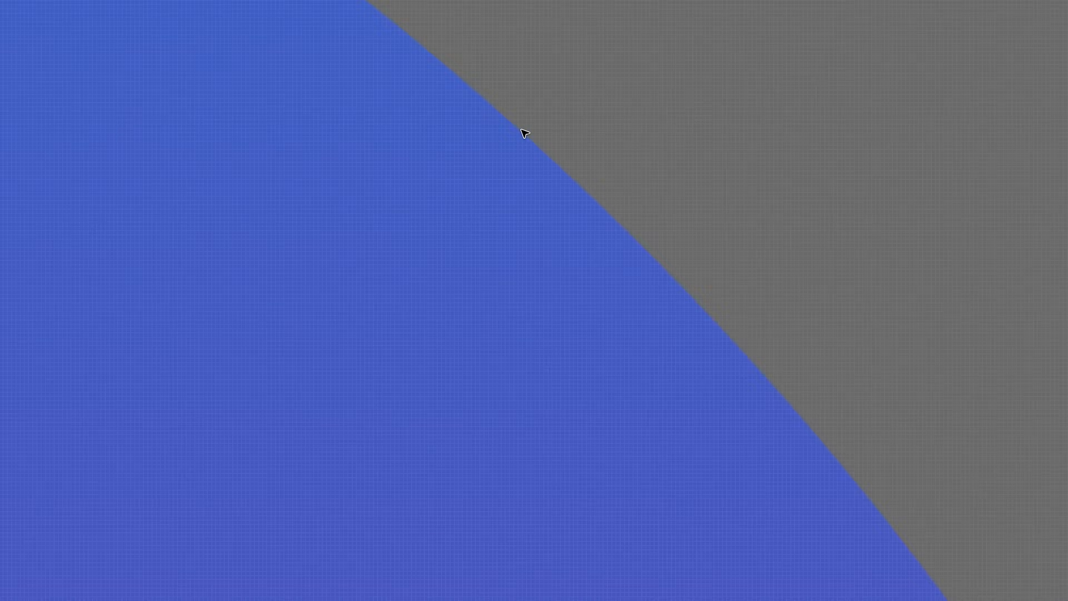
# - Examine the edge of the SVG vector circle at high magnification for comparison with the bitmap
pyautogui.hscroll(10, 546, 139)
pyautogui.click(577, 143)
pyautogui.scroll(20, 565, 188)
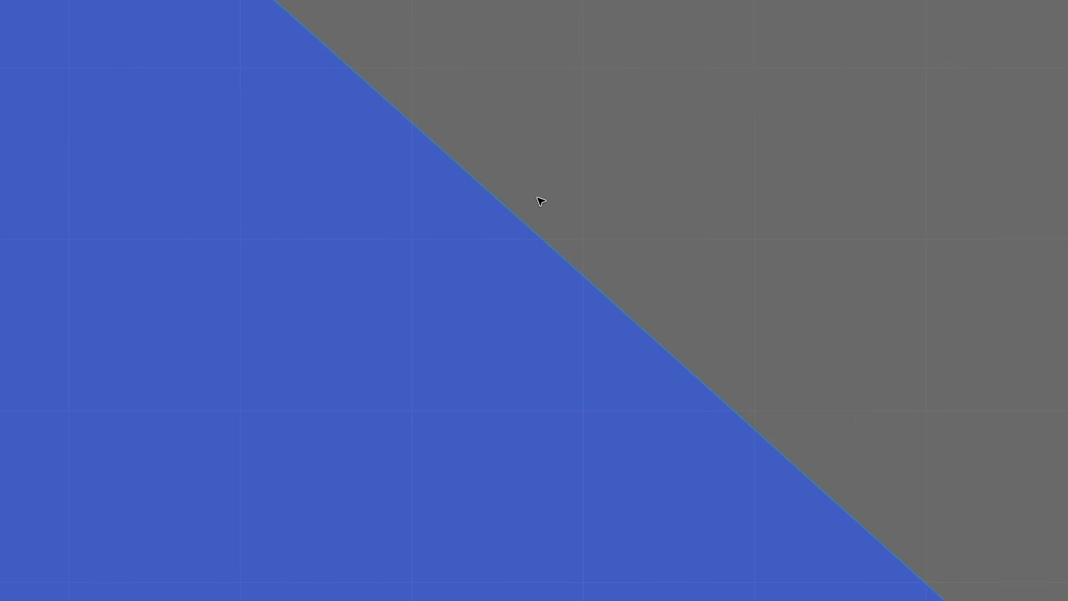
pyautogui.scroll(-20, 568, 193)
# - Change the upper colour of the SVG circle's gradient to green
pyautogui.click(964, 467)
pyautogui.click(796, 598)
pyautogui.click(889, 415)
# - Open the SVG circle's path for vector editing and try adjusting its anchor points
pyautogui.doubleClick(614, 304)
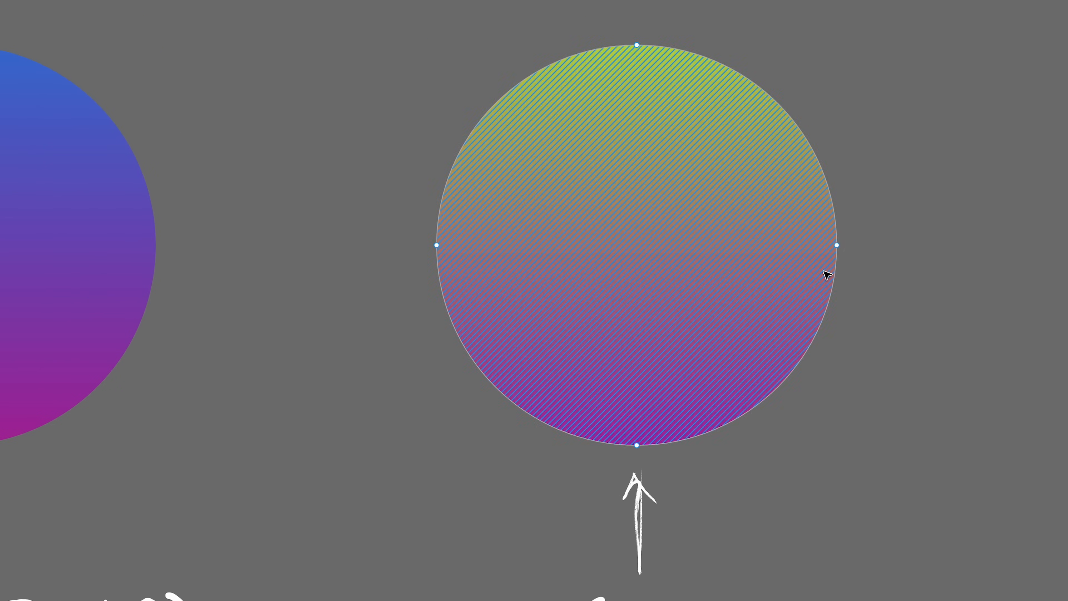
pyautogui.click(436, 244)
pyautogui.click(636, 44)
pyautogui.moveTo(746, 47); pyautogui.dragTo(574, 352)
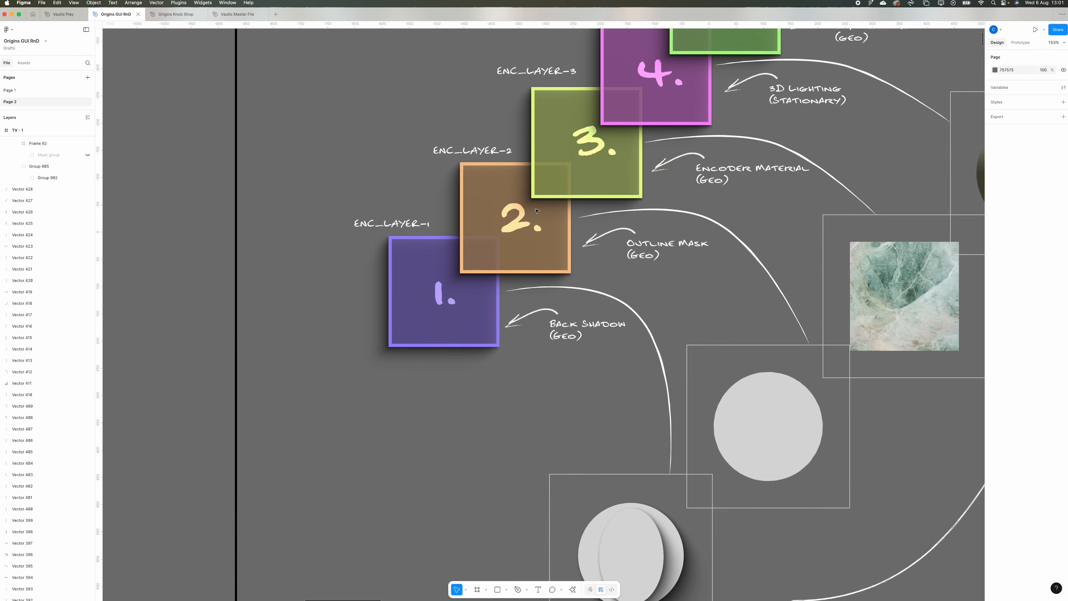
# - Select the outer circle in the back shadow frame and hide the inner ellipse layer 2
pyautogui.scroll(-3, 536, 210)
pyautogui.scroll(-5, 666, 325)
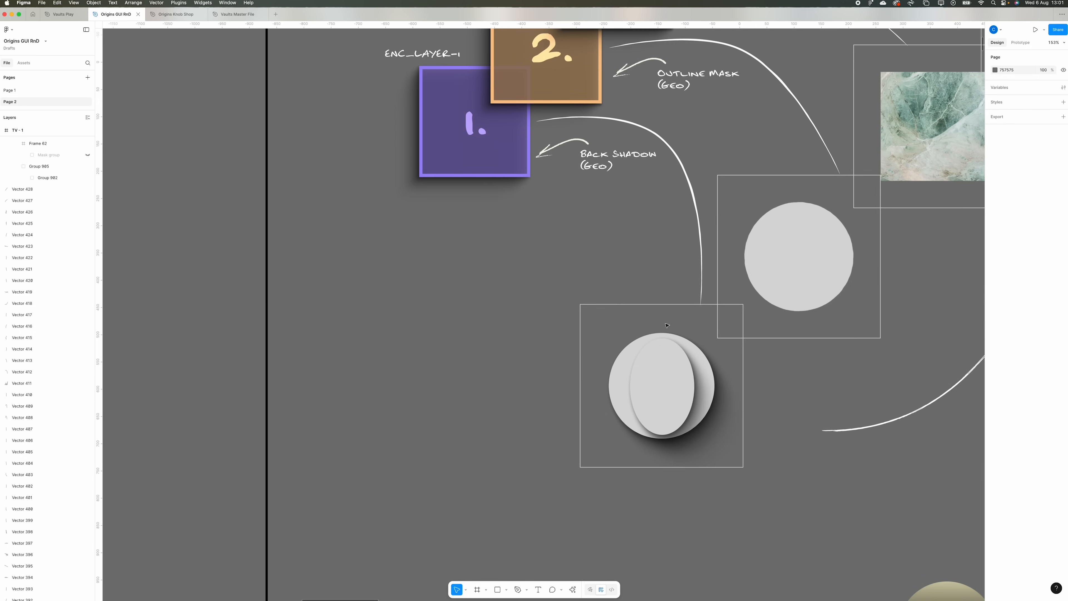
pyautogui.hscroll(5, 667, 326)
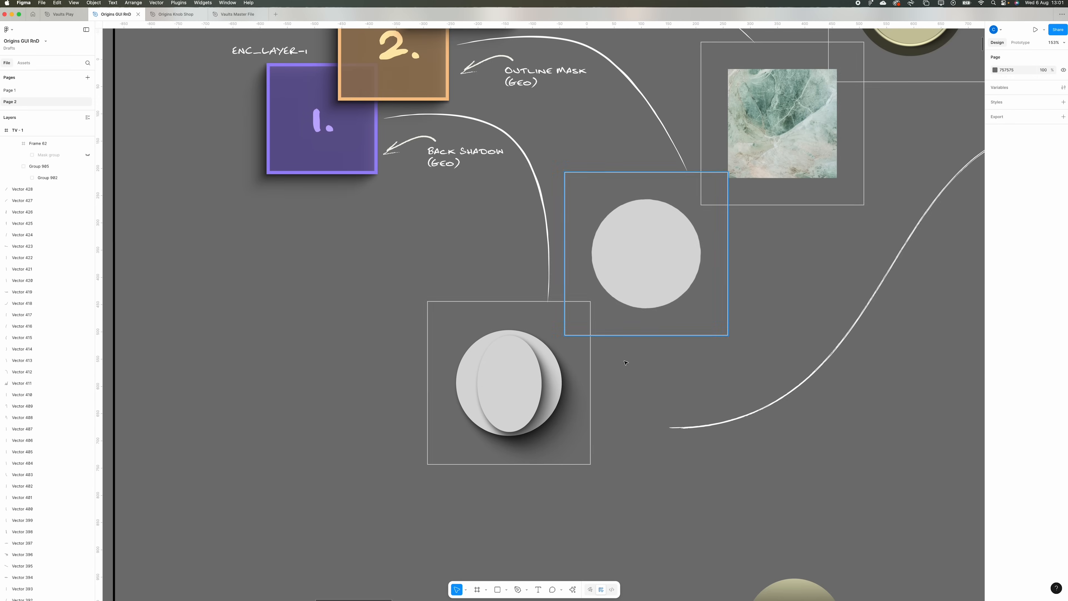
pyautogui.click(546, 378)
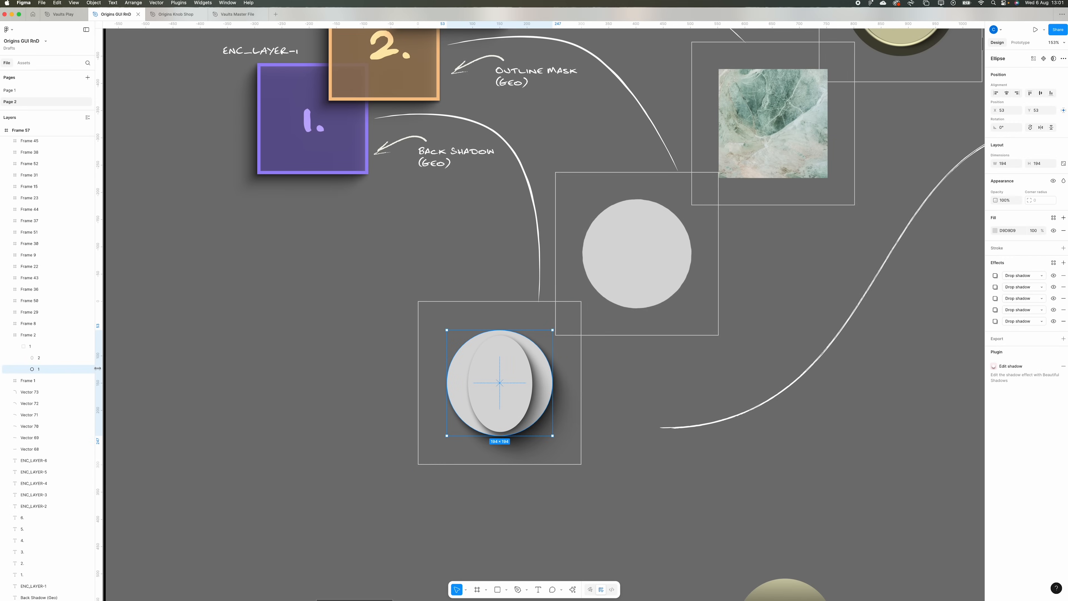
pyautogui.click(88, 357)
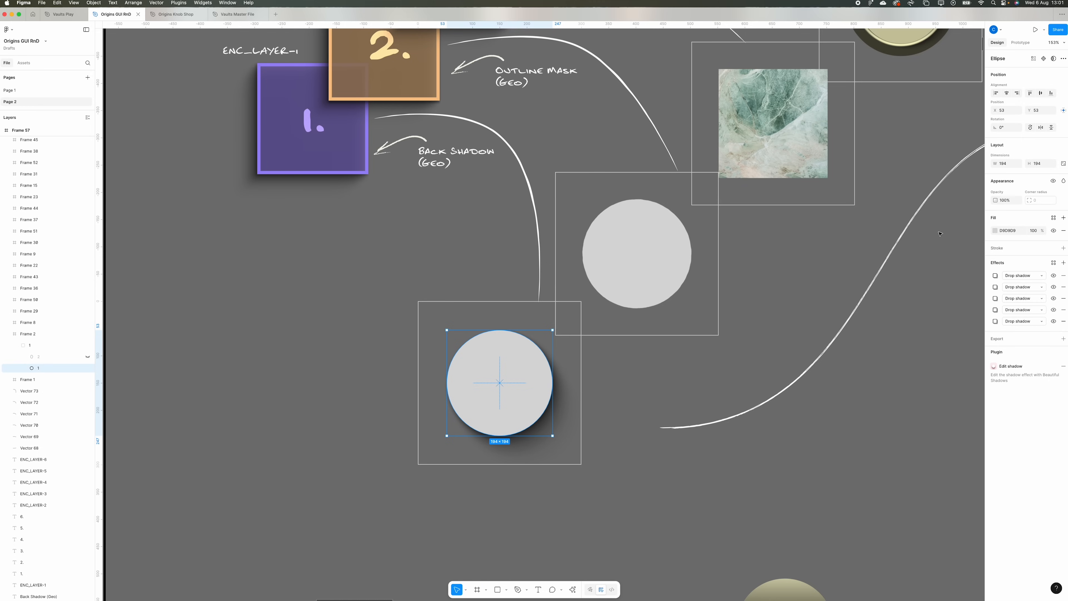
# - Try a linear gradient fill from D9D9D9 to 737373 on the outer circle and rotate it to about 39°
pyautogui.click(995, 231)
pyautogui.click(916, 246)
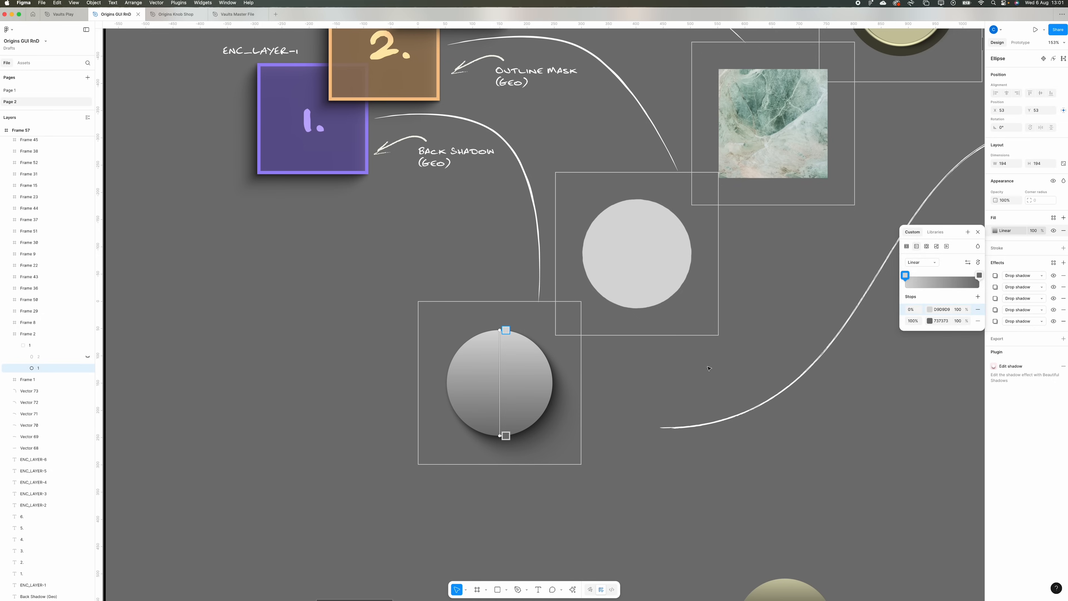
pyautogui.click(482, 364)
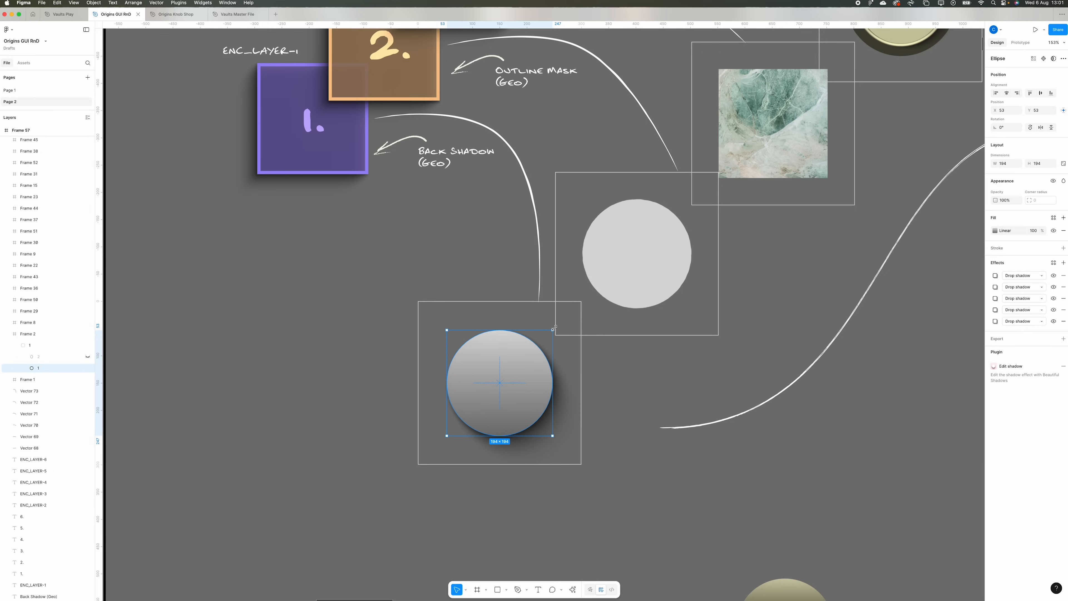
pyautogui.moveTo(553, 325); pyautogui.dragTo(580, 301)
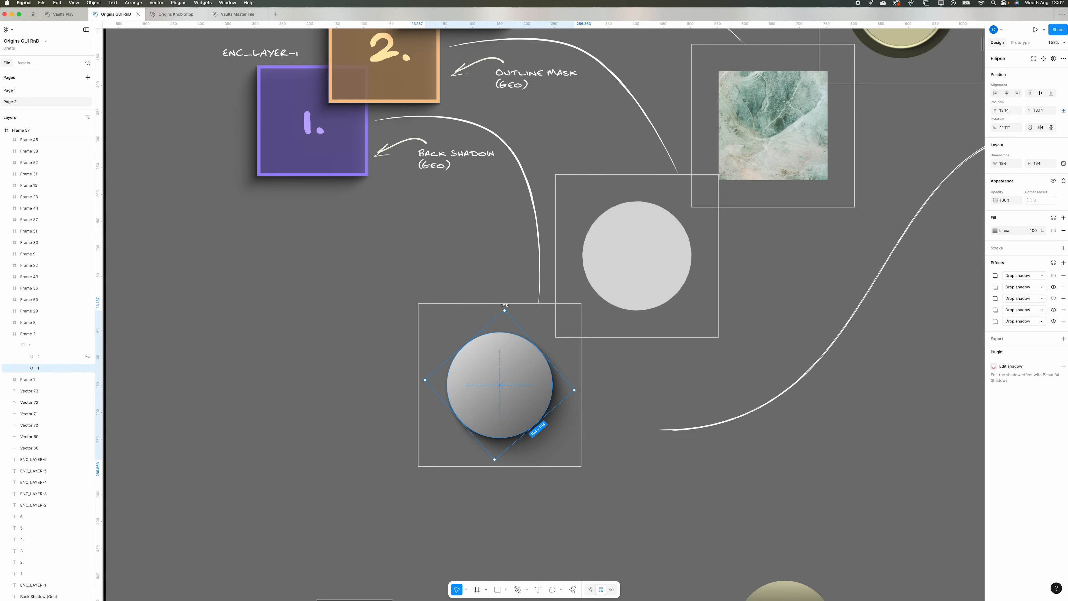
# - Show the inner ellipse again and rotate the back shadow group 1 through several angles, ending at about -173.5°
pyautogui.click(88, 357)
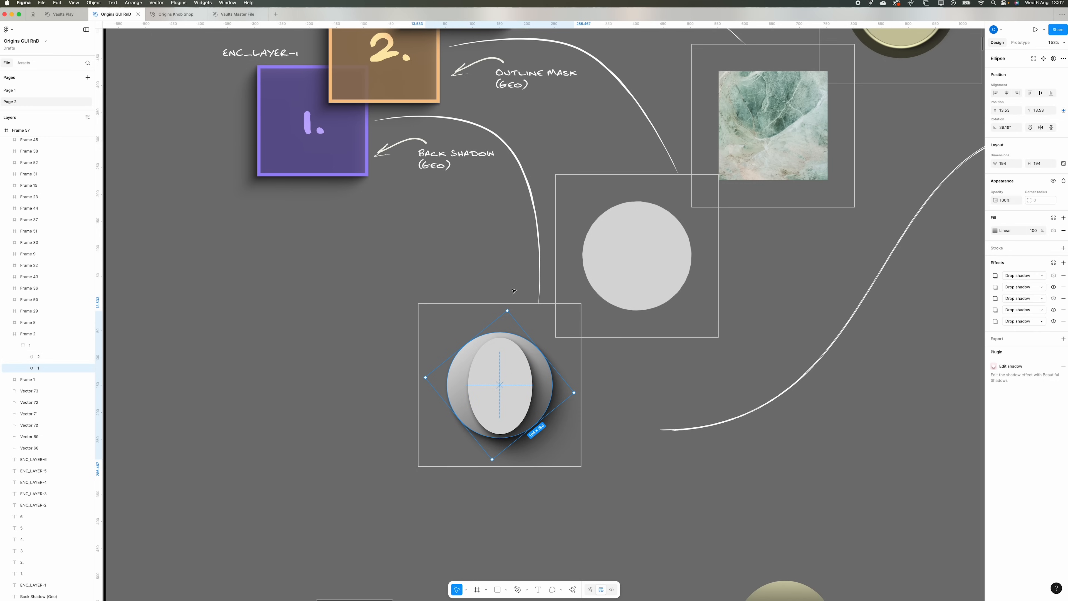
pyautogui.moveTo(540, 323); pyautogui.dragTo(554, 368)
pyautogui.moveTo(547, 405); pyautogui.dragTo(425, 426)
pyautogui.moveTo(431, 356); pyautogui.dragTo(525, 443)
pyautogui.moveTo(597, 362); pyautogui.dragTo(532, 310)
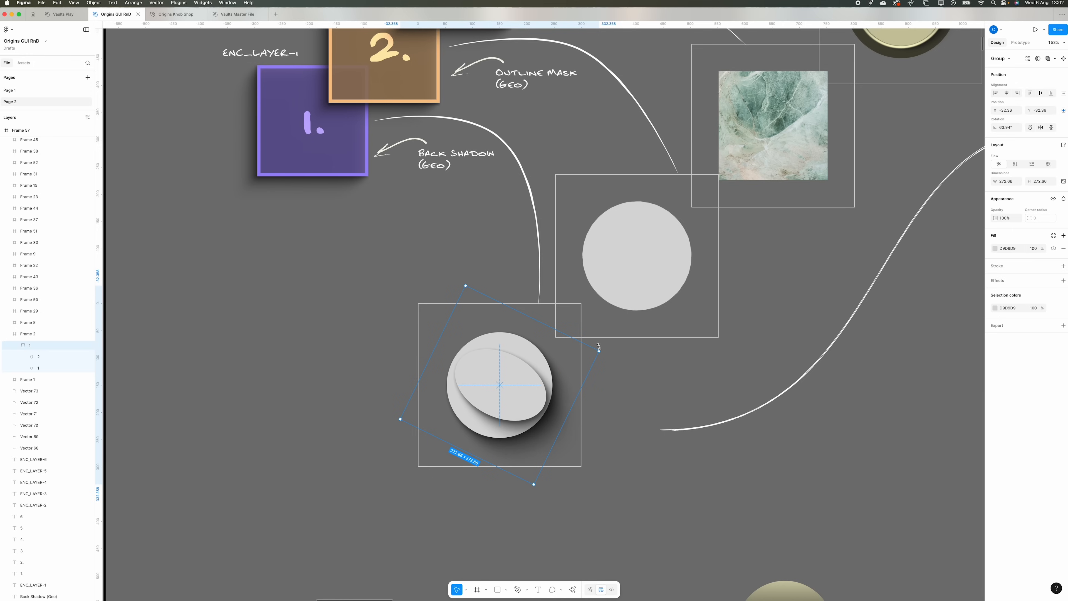
pyautogui.moveTo(586, 414); pyautogui.dragTo(492, 418)
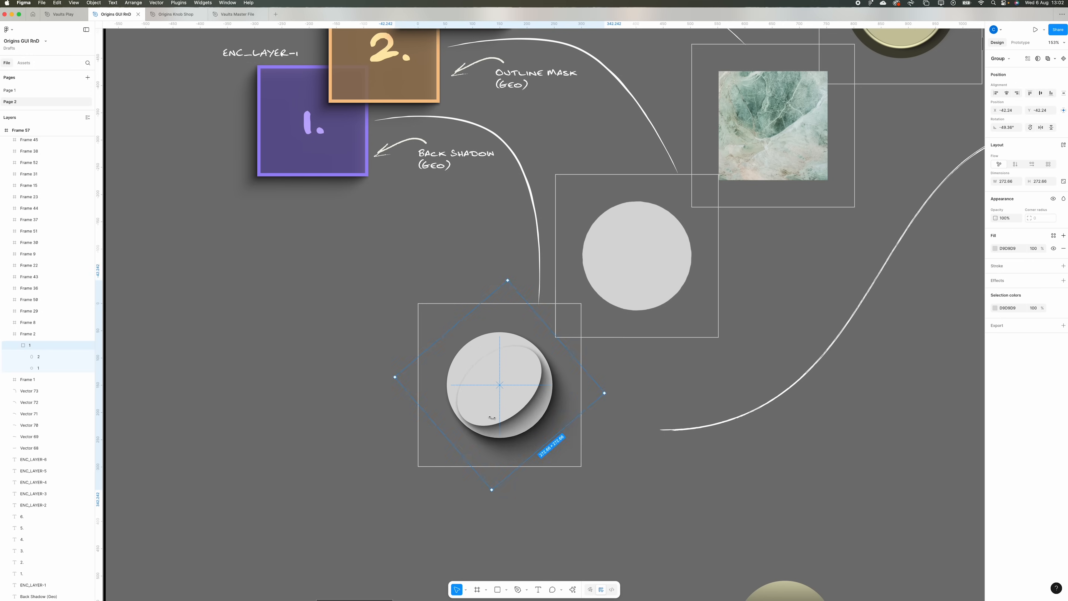
pyautogui.moveTo(599, 428); pyautogui.dragTo(398, 325)
pyautogui.moveTo(617, 363); pyautogui.dragTo(430, 476)
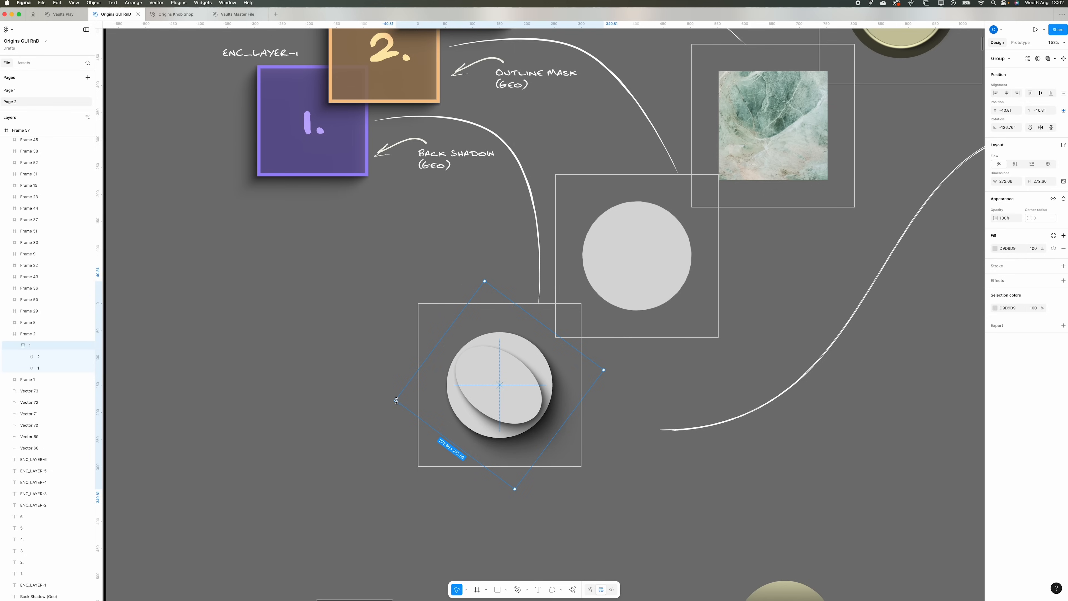
pyautogui.moveTo(399, 394); pyautogui.dragTo(475, 366)
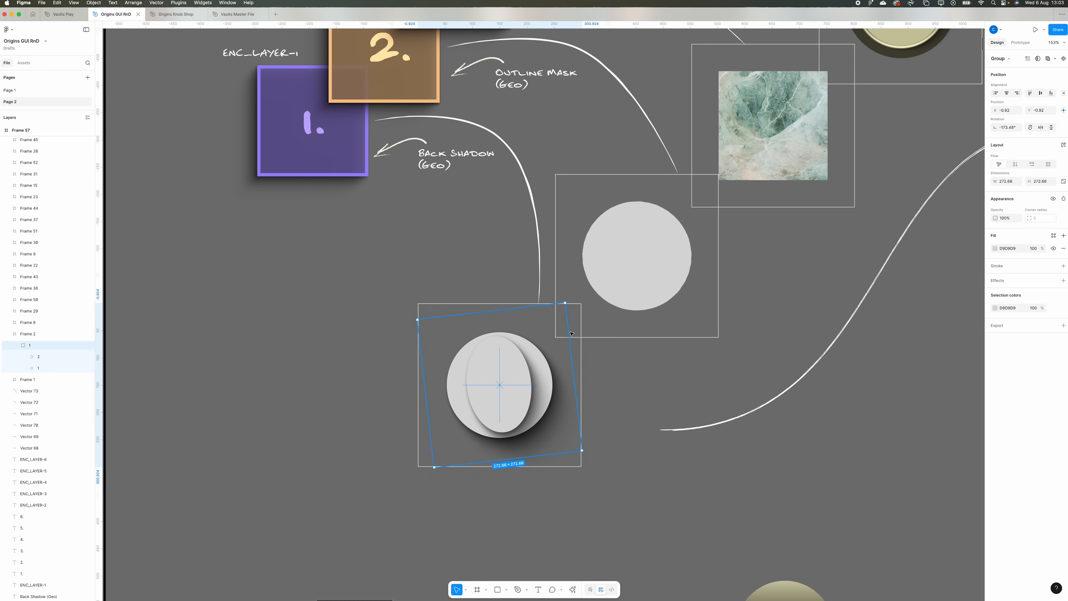
# - Select the Wobby Mask image in the outline mask frame and rotate it about its centre
pyautogui.scroll(5, 649, 283)
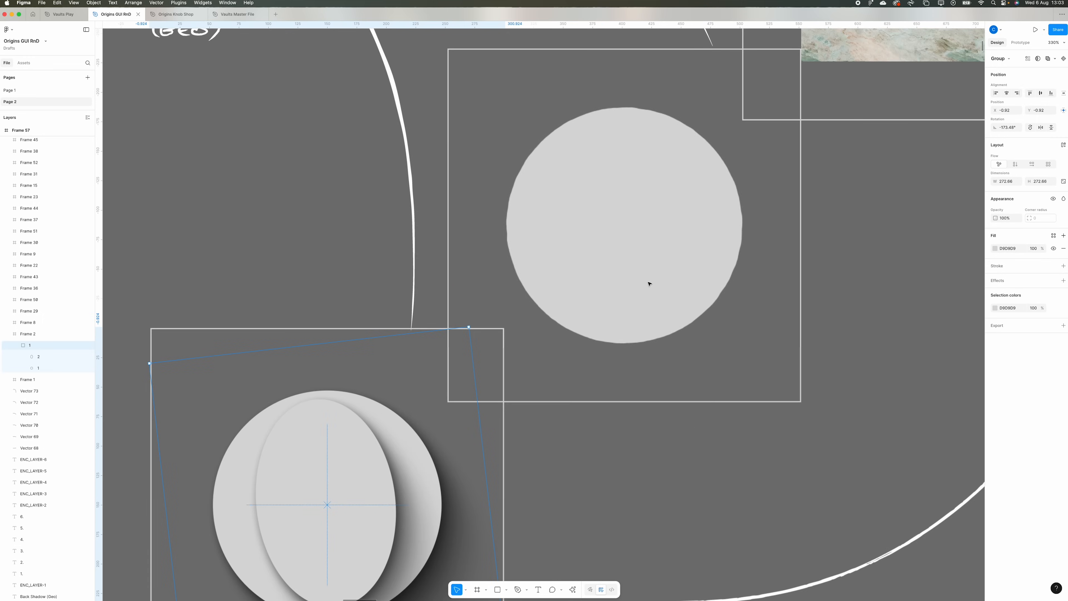
pyautogui.scroll(2, 649, 283)
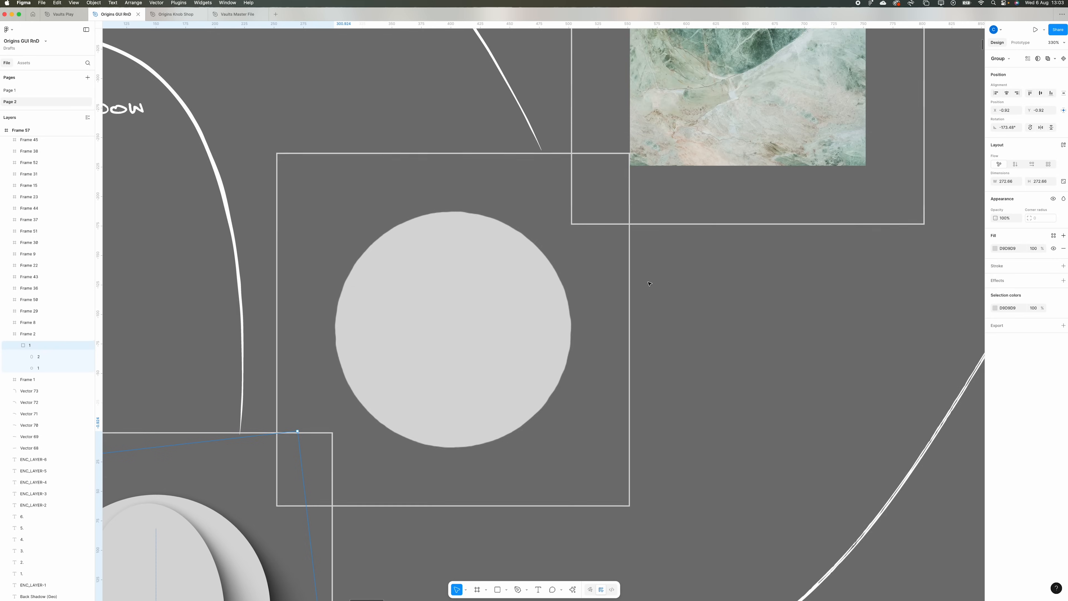
pyautogui.click(443, 235)
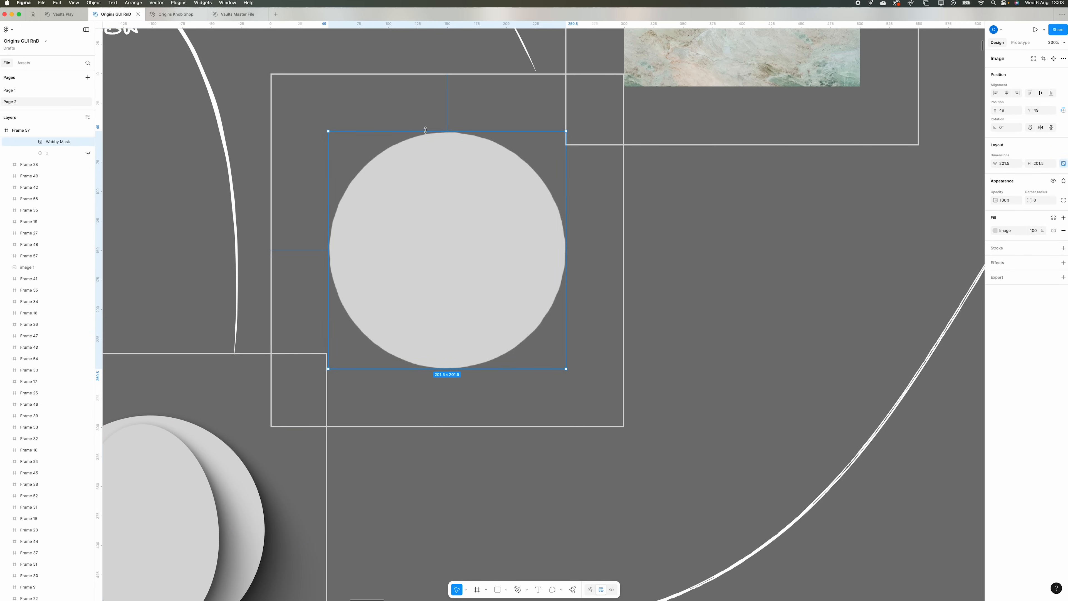
pyautogui.scroll(-2, 461, 163)
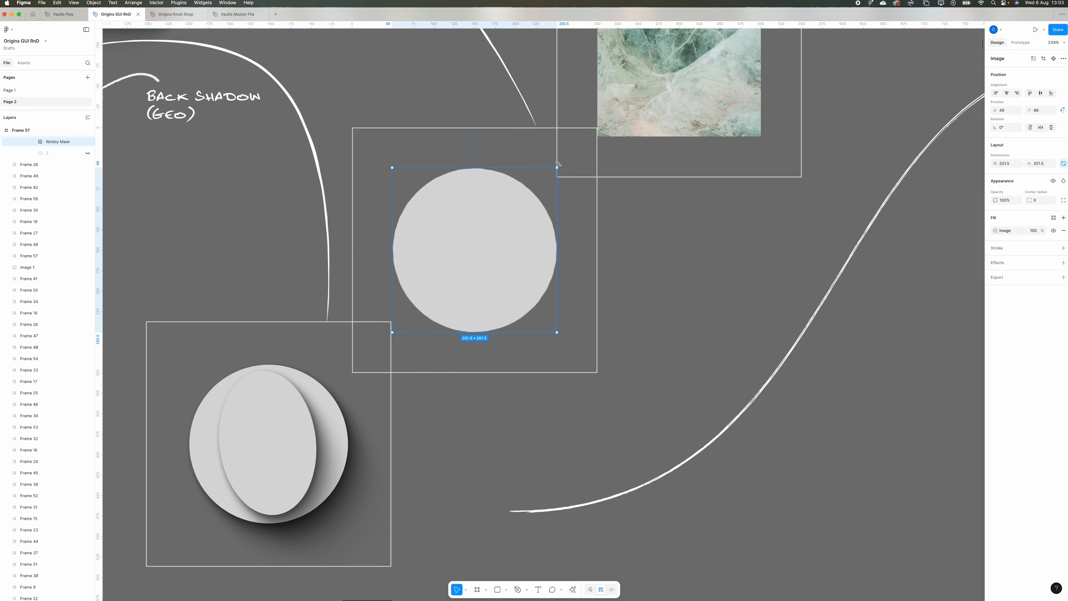
pyautogui.moveTo(558, 164); pyautogui.dragTo(507, 217)
# - Examine the encoder material, 3D lighting, top texture and top glow frames of the knob layer stack
pyautogui.scroll(5, 674, 298)
pyautogui.hscroll(3, 673, 299)
pyautogui.hscroll(-2, 674, 299)
pyautogui.click(593, 289)
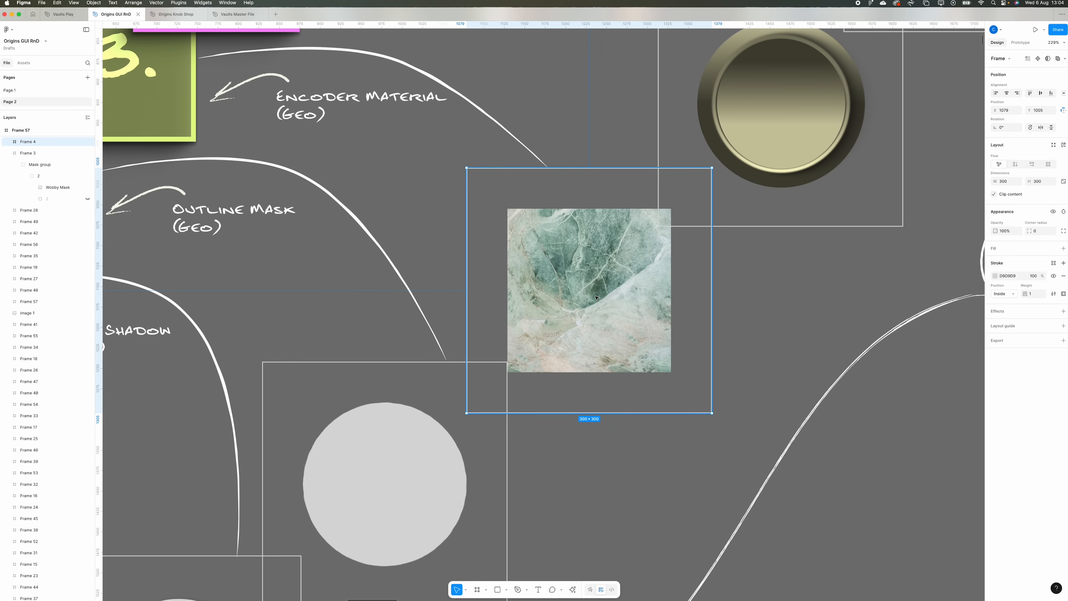
pyautogui.hscroll(7, 596, 297)
pyautogui.scroll(6, 596, 297)
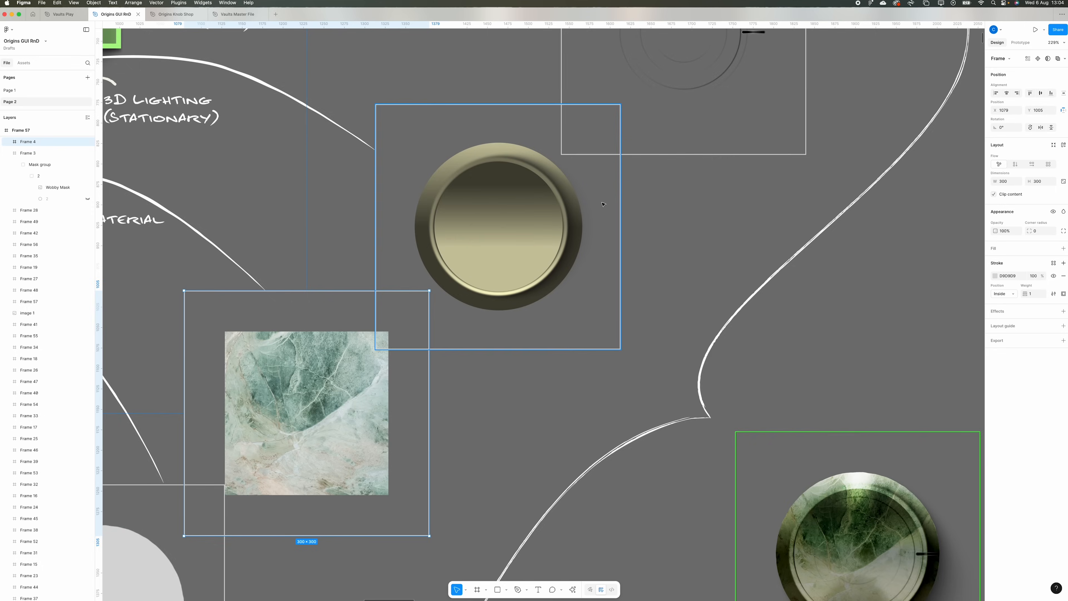
pyautogui.scroll(-1, 603, 204)
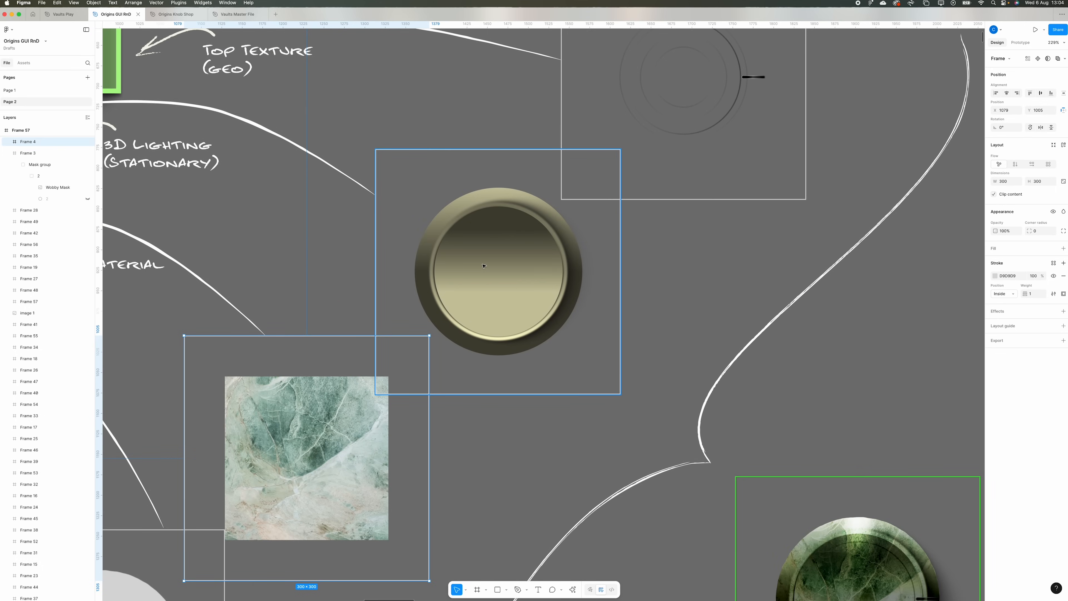
pyautogui.hscroll(5, 484, 266)
pyautogui.scroll(4, 484, 266)
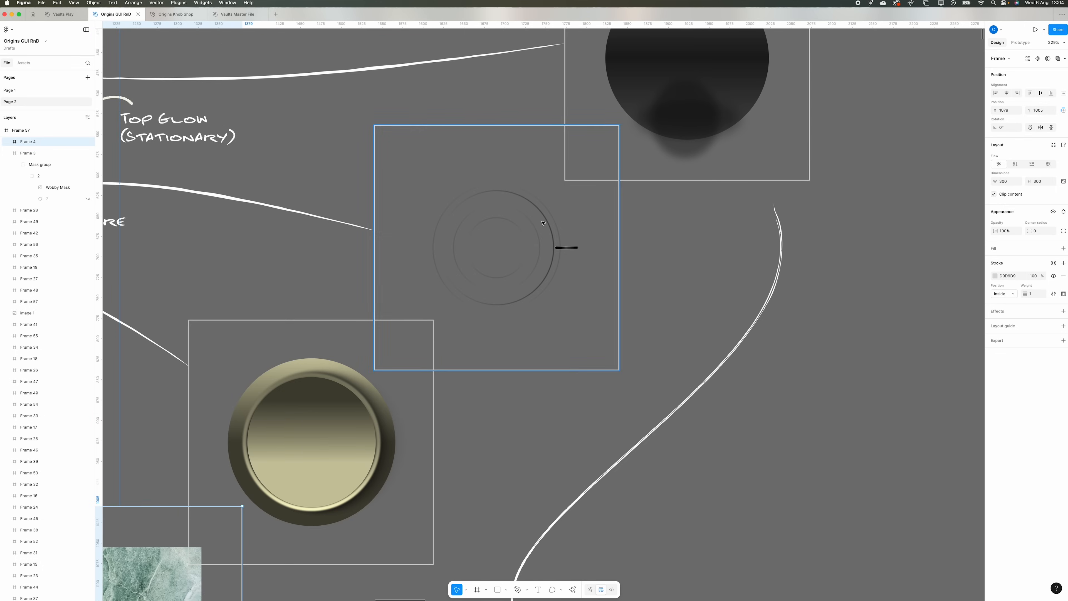
pyautogui.hscroll(-1, 543, 218)
pyautogui.scroll(1, 543, 218)
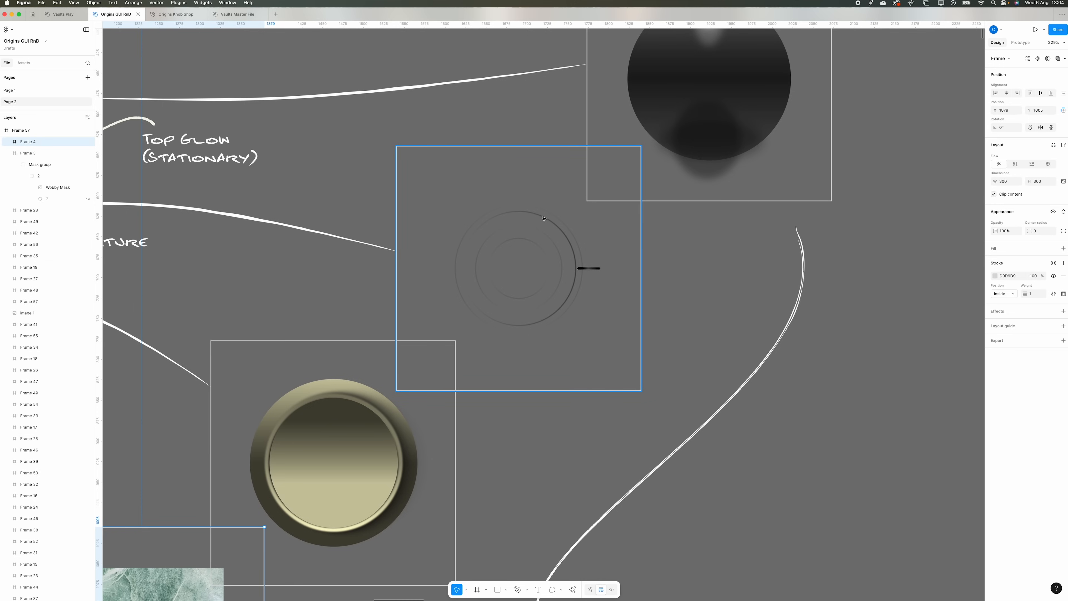
pyautogui.scroll(4, 543, 219)
pyautogui.hscroll(5, 563, 211)
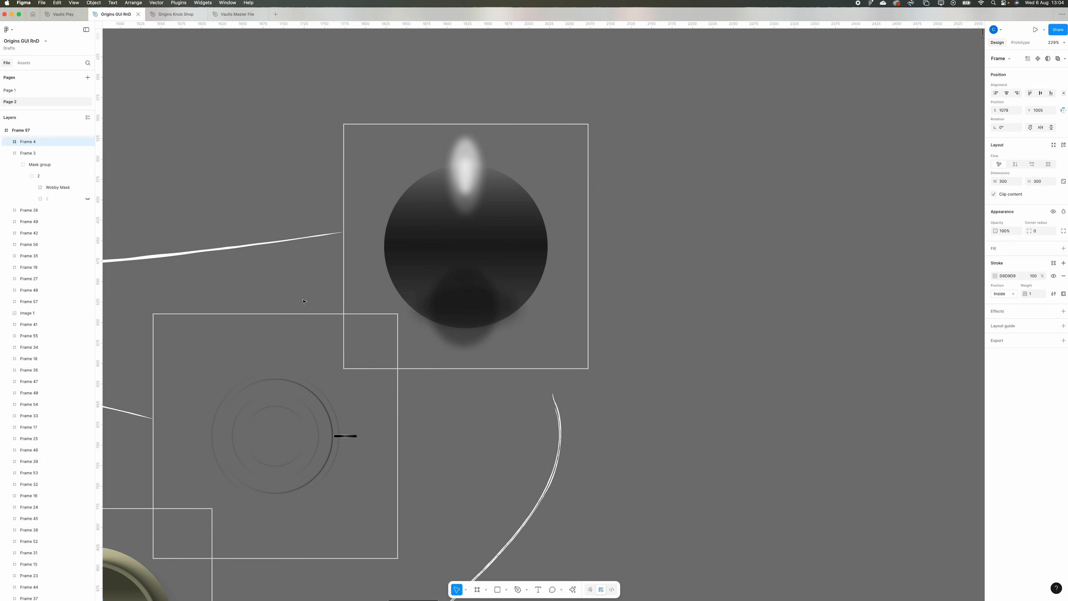
pyautogui.hscroll(1, 497, 196)
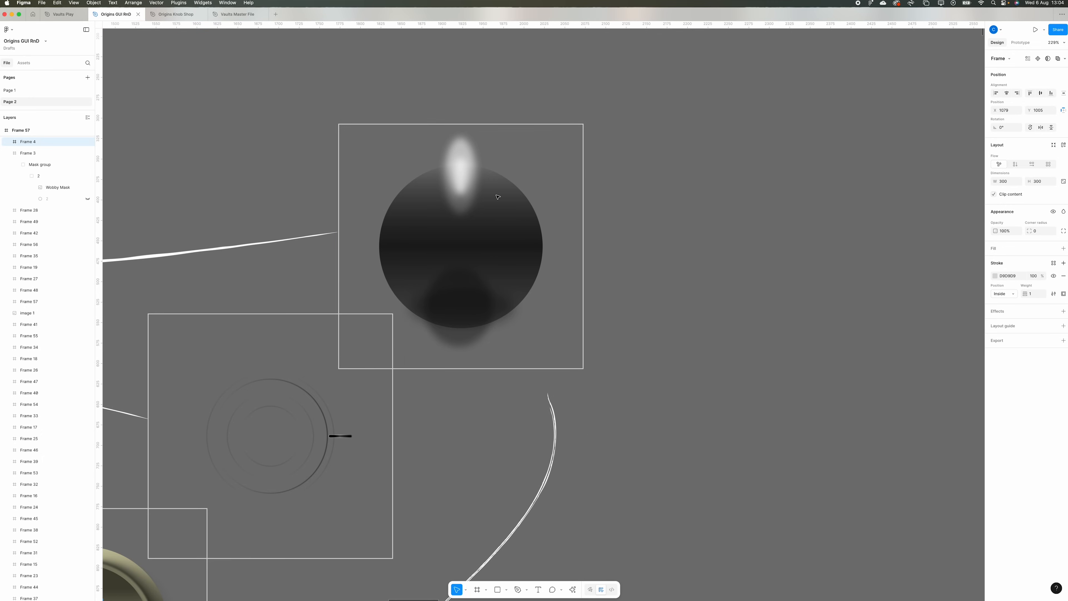
pyautogui.hscroll(-3, 492, 181)
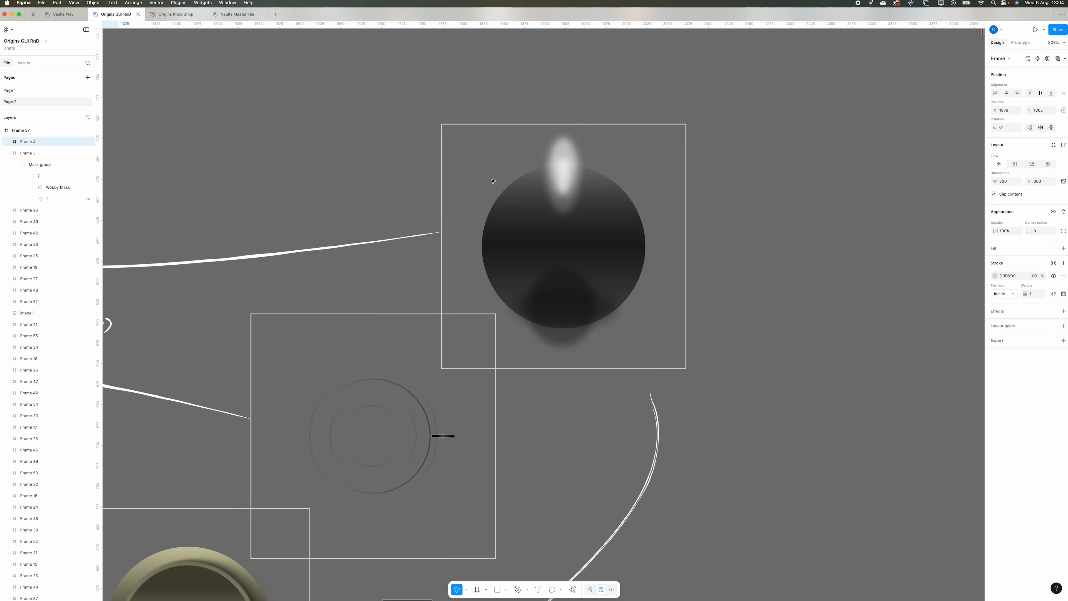
pyautogui.scroll(-5, 493, 181)
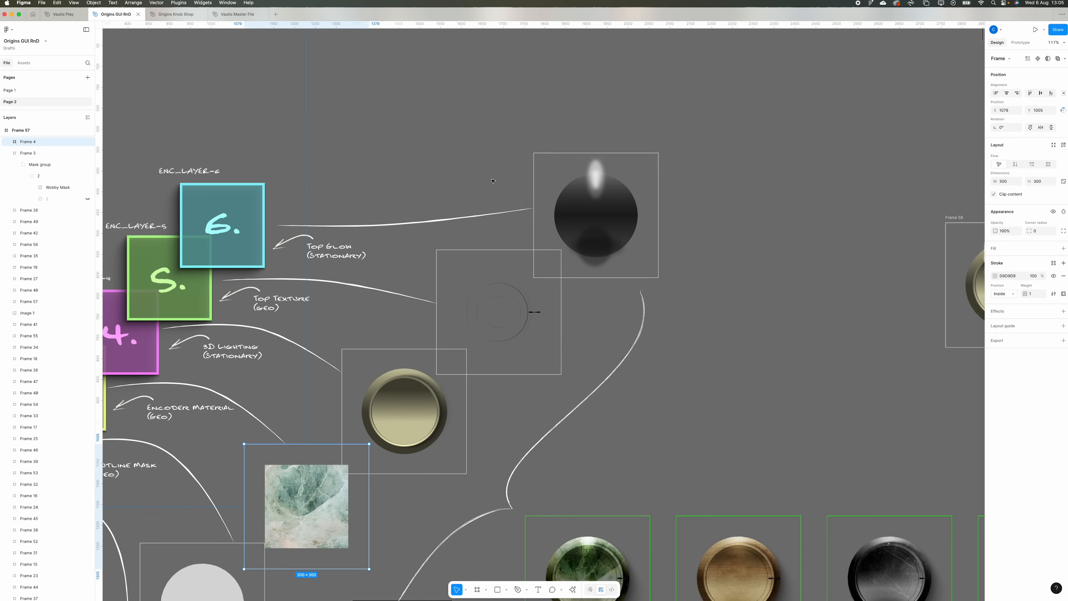
# - Review the full layer stack and the grid of finished knob variants in materials from marble to wood
pyautogui.hscroll(-5, 444, 236)
pyautogui.scroll(-5, 421, 295)
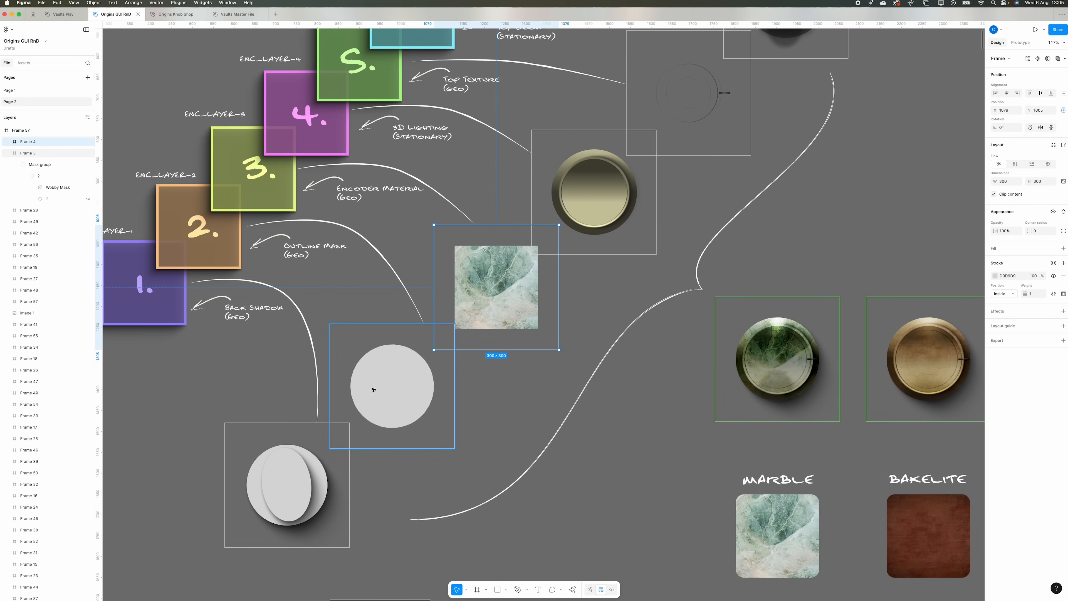
pyautogui.hscroll(3, 417, 358)
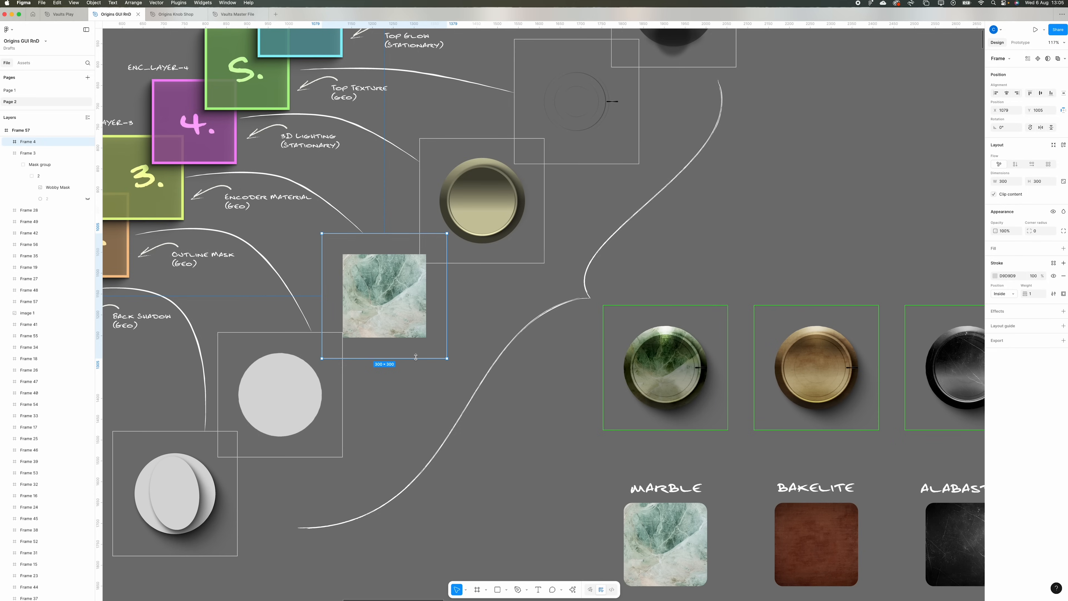
pyautogui.scroll(-5, 416, 357)
pyautogui.hscroll(-4, 416, 357)
pyautogui.scroll(1, 415, 357)
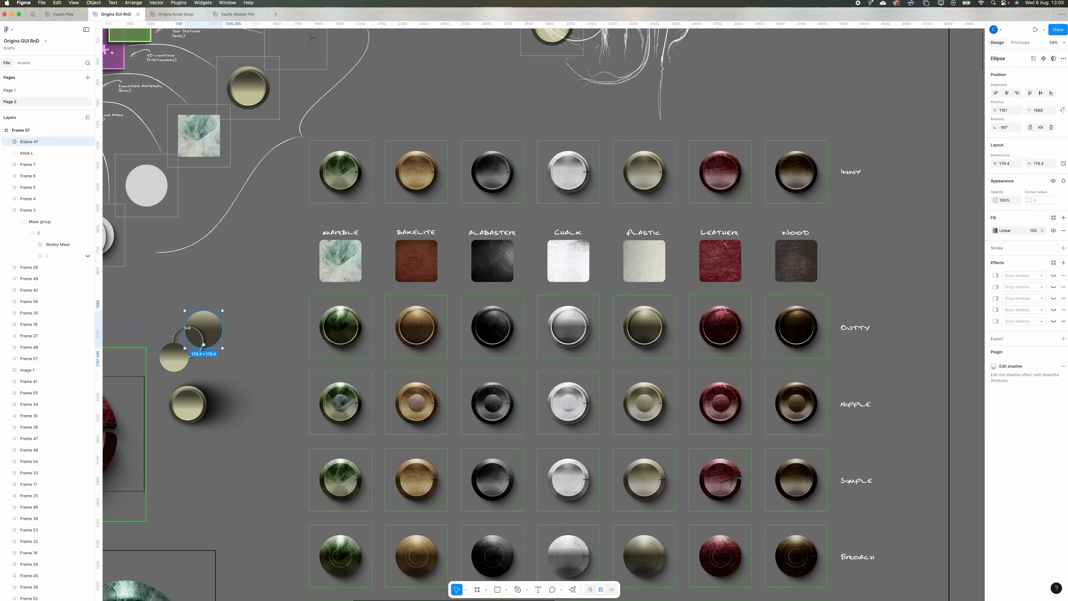
# - Inspect the loose ring and large gradient disc ellipses that make up the 3D lighting of the knob
pyautogui.click(191, 328)
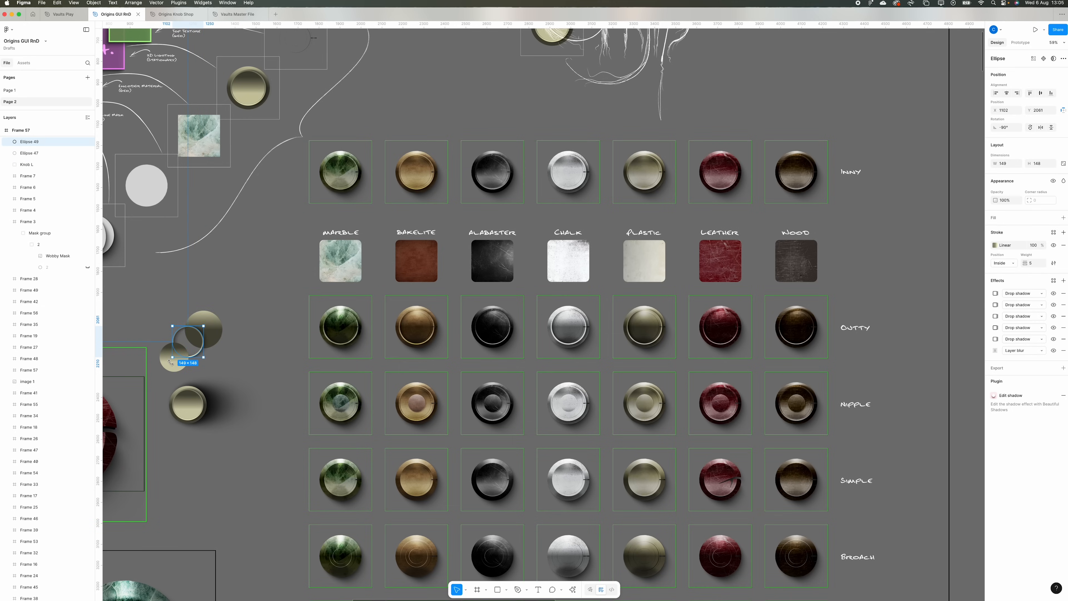
pyautogui.click(233, 299)
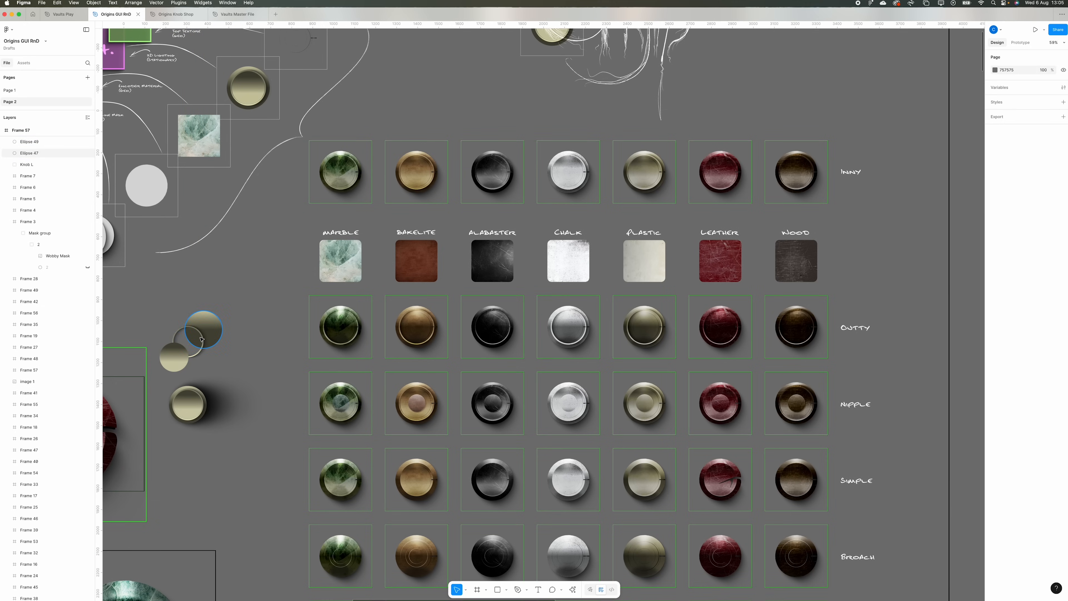
pyautogui.click(202, 339)
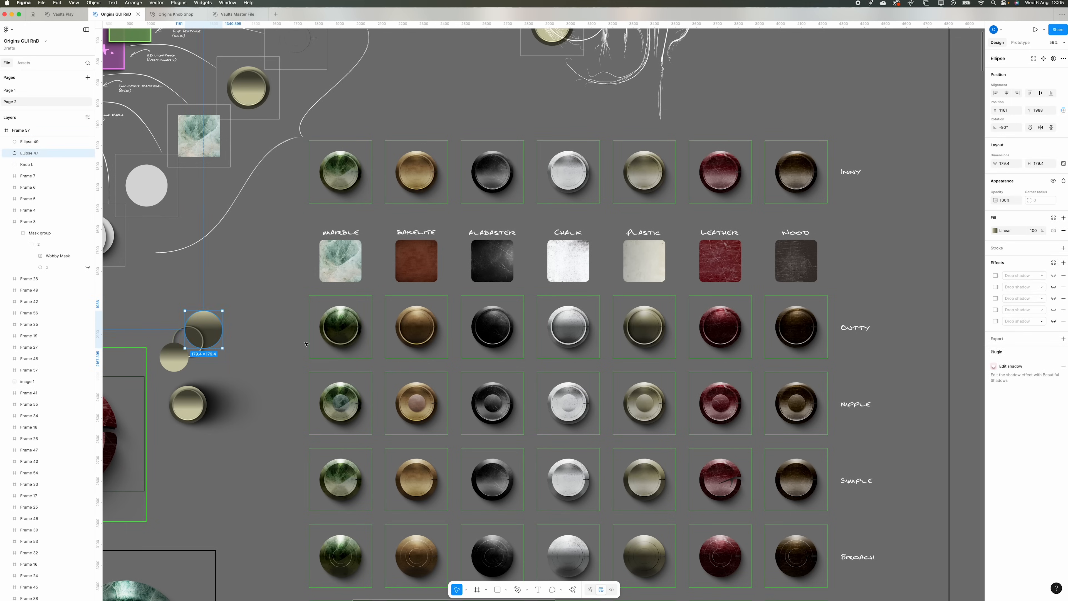
# - Rotate the back shadow, outline mask and encoder material frames about their centres, and undo all three rotations
pyautogui.hscroll(-5, 436, 320)
pyautogui.scroll(-3, 436, 319)
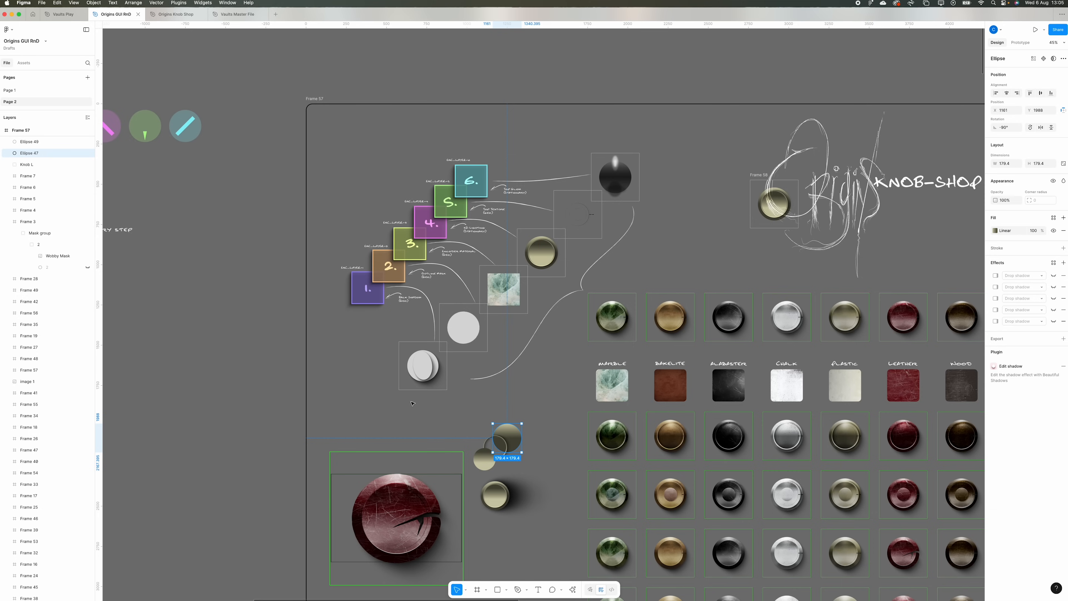
pyautogui.scroll(5, 419, 404)
pyautogui.scroll(10, 419, 404)
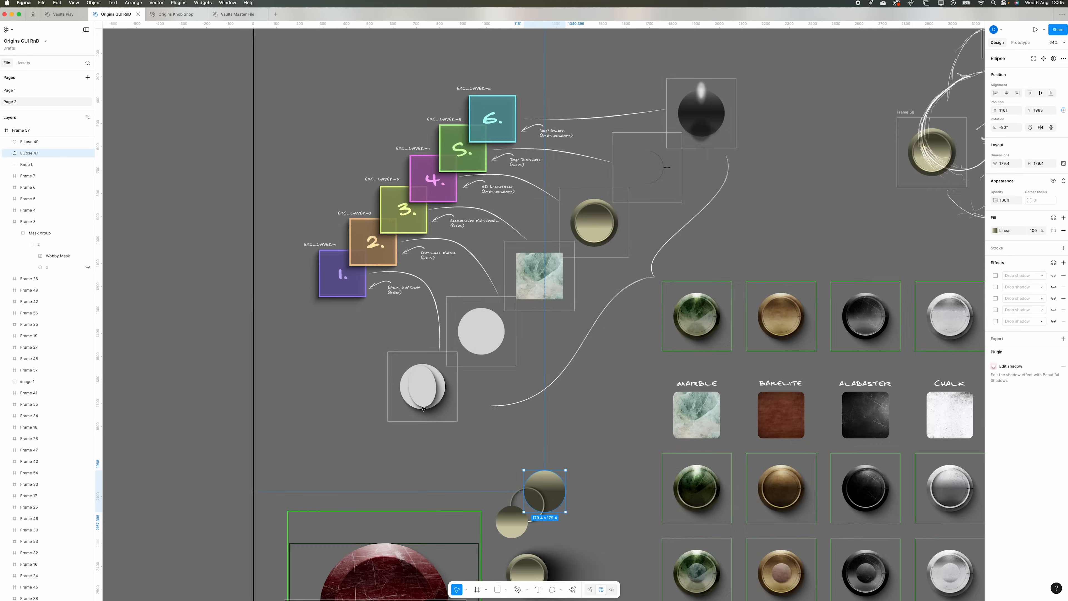
pyautogui.scroll(2, 423, 408)
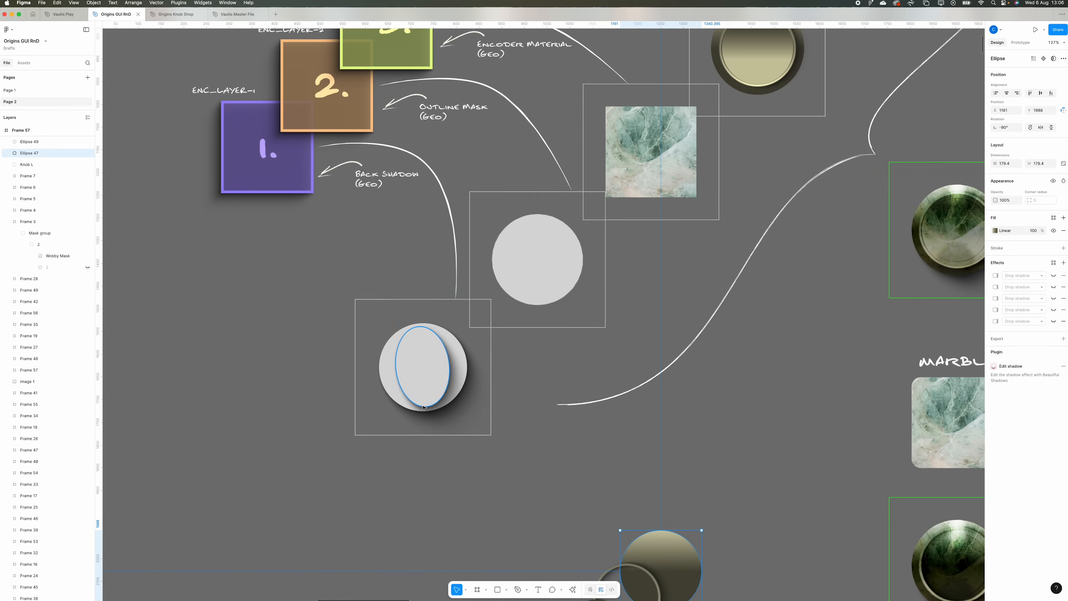
pyautogui.scroll(-5, 424, 407)
pyautogui.hscroll(5, 425, 407)
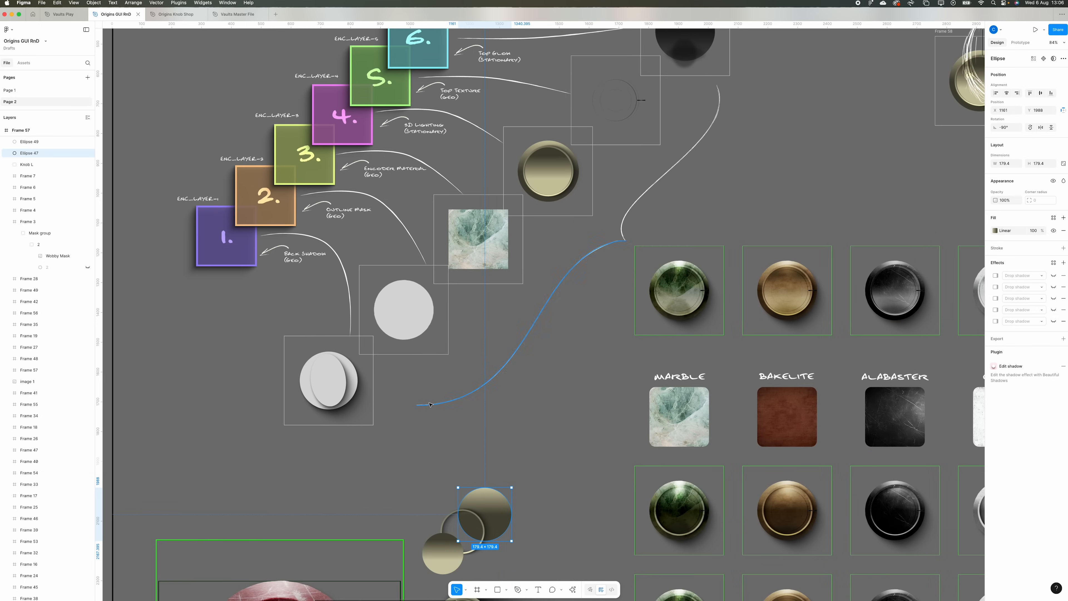
pyautogui.click(336, 385)
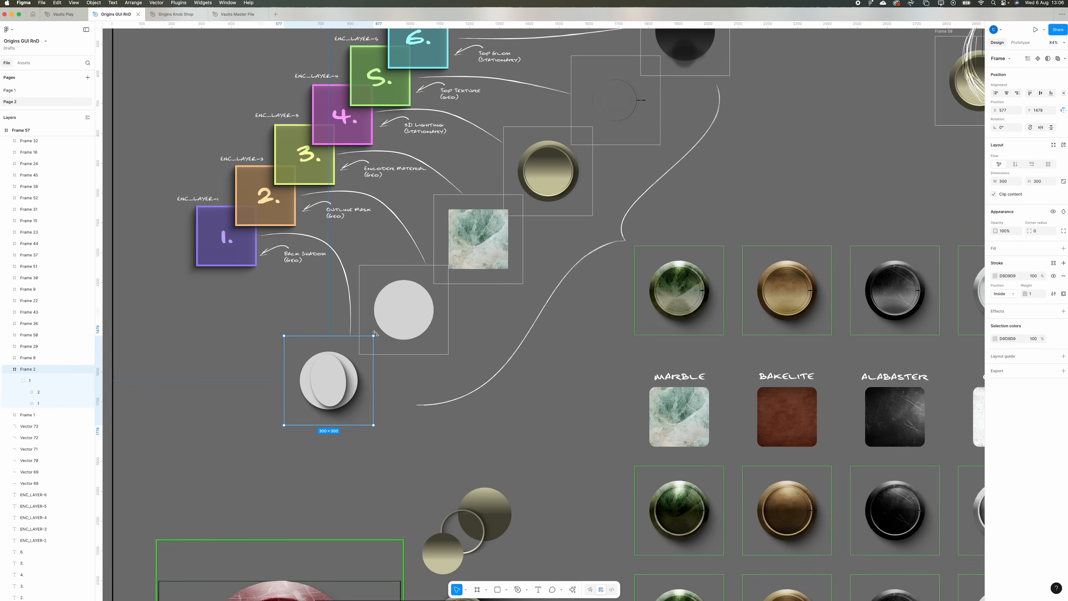
pyautogui.moveTo(375, 333); pyautogui.dragTo(244, 369)
pyautogui.click(396, 311)
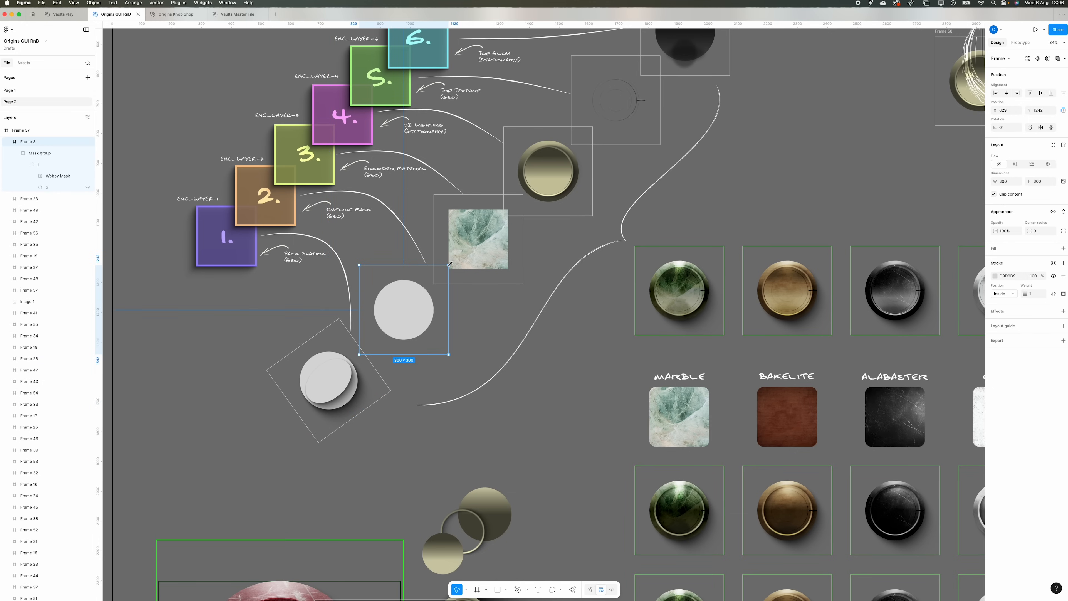
pyautogui.moveTo(451, 262); pyautogui.dragTo(457, 273)
pyautogui.click(497, 240)
pyautogui.moveTo(524, 189); pyautogui.dragTo(449, 307)
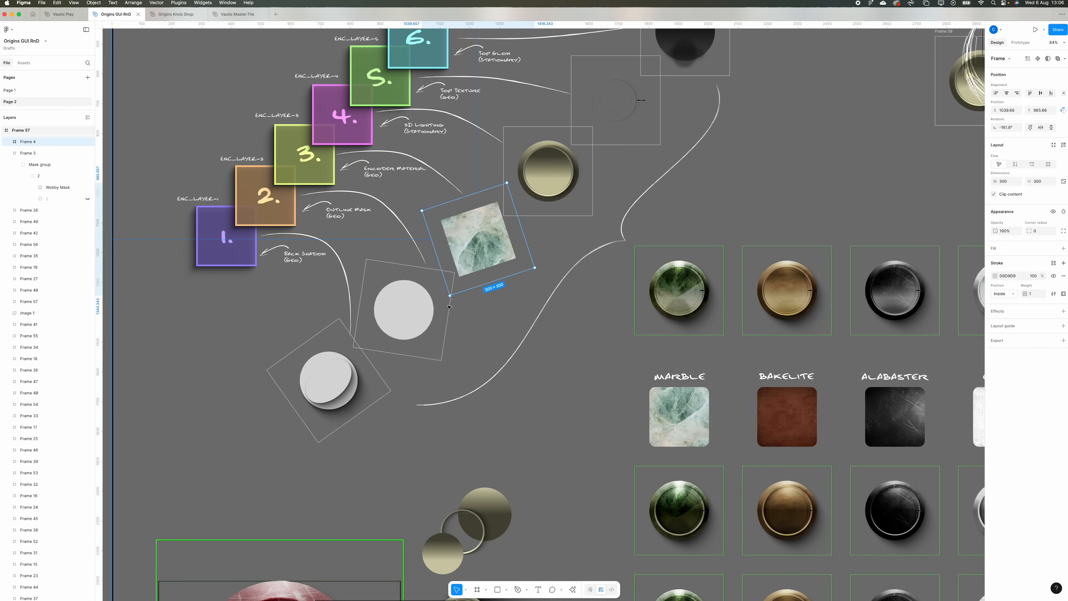
pyautogui.press('super+z')
pyautogui.press('super+z')
pyautogui.press('super+z')
# - Try rotating the 3D lighting frame about its centre, and undo the rotation
pyautogui.click(576, 177)
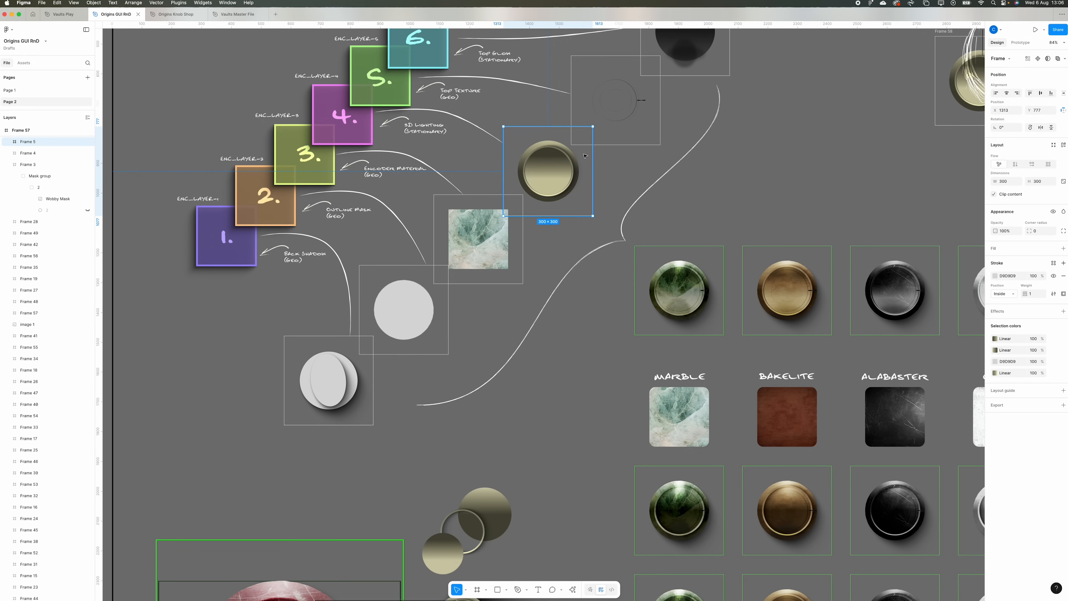
pyautogui.scroll(1, 588, 147)
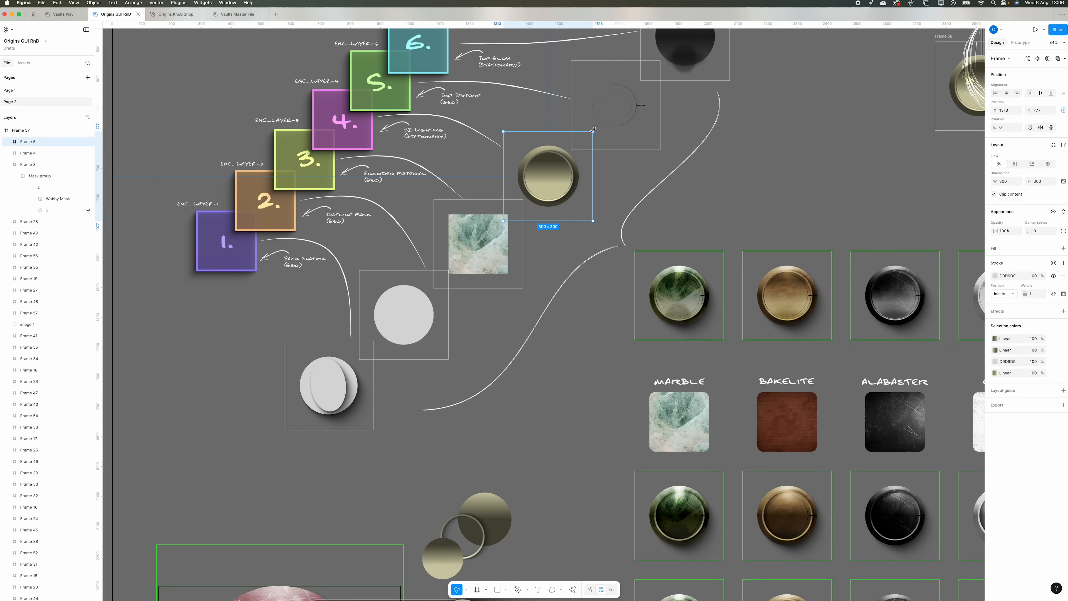
pyautogui.moveTo(596, 127); pyautogui.dragTo(493, 107)
pyautogui.press('super+z')
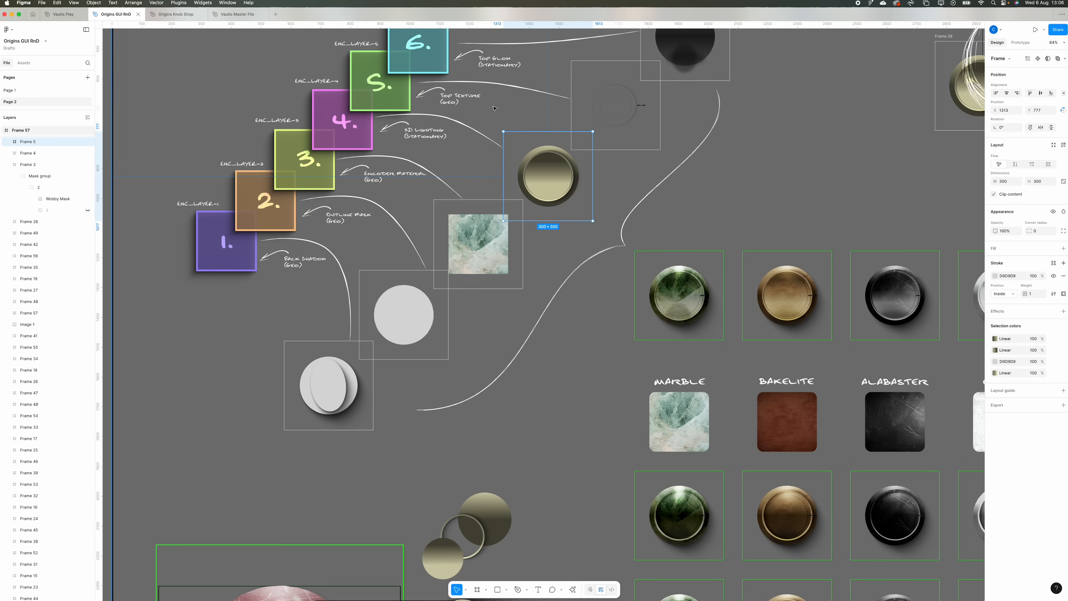
# - Rotate the top texture frame slightly about its centre
pyautogui.hscroll(5, 494, 108)
pyautogui.click(394, 83)
pyautogui.scroll(4, 435, 117)
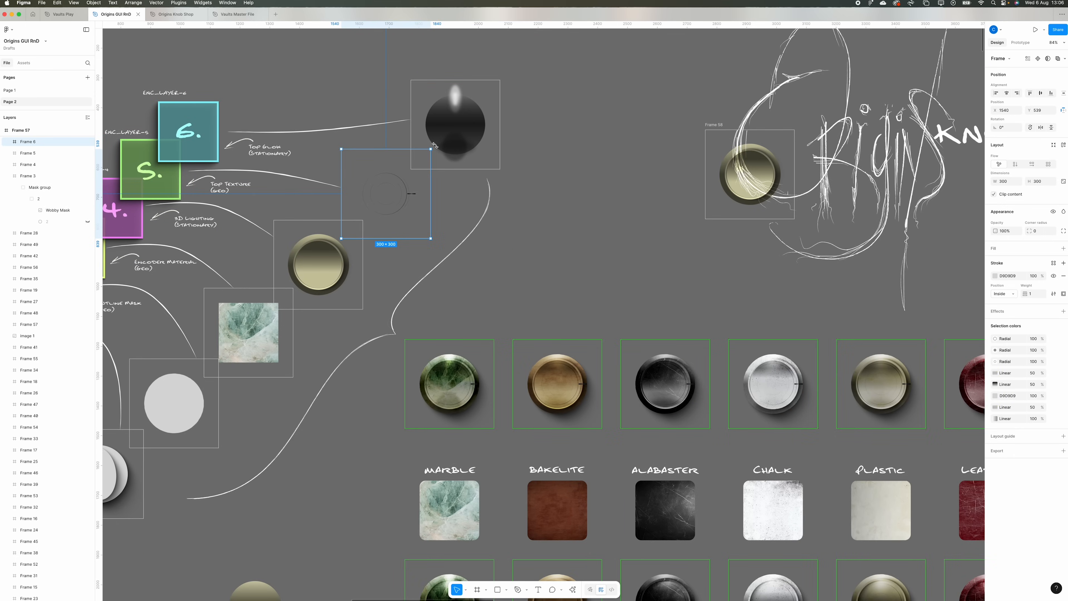
pyautogui.moveTo(436, 146); pyautogui.dragTo(413, 168)
# - Rotate the whole marble Inny knob frame through several angles, and undo the rotations
pyautogui.click(448, 373)
pyautogui.hscroll(-7, 454, 383)
pyautogui.scroll(-6, 461, 394)
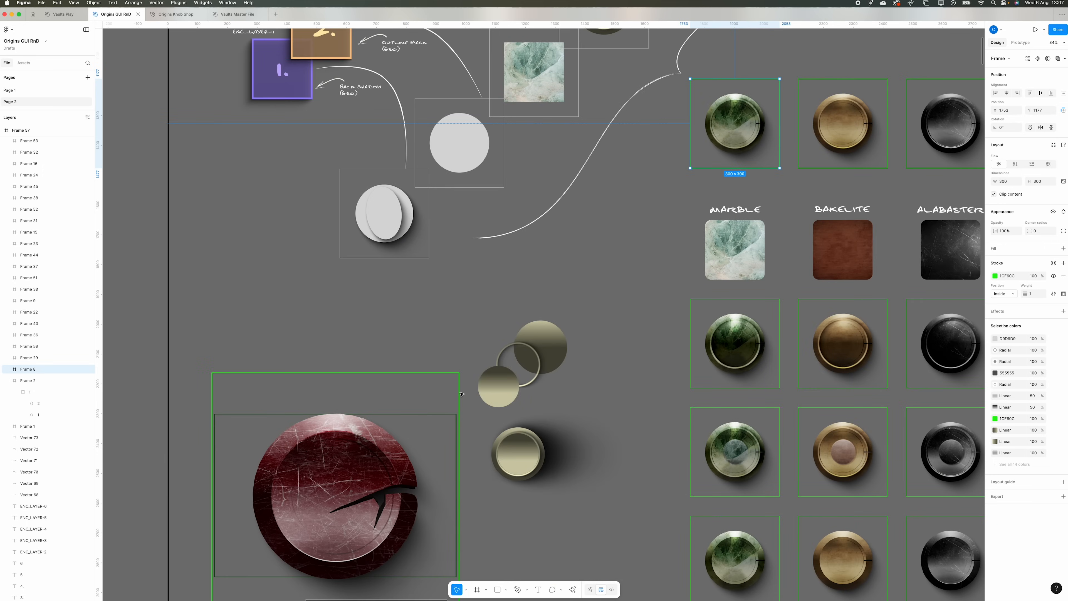
pyautogui.hscroll(6, 461, 394)
pyautogui.scroll(5, 463, 393)
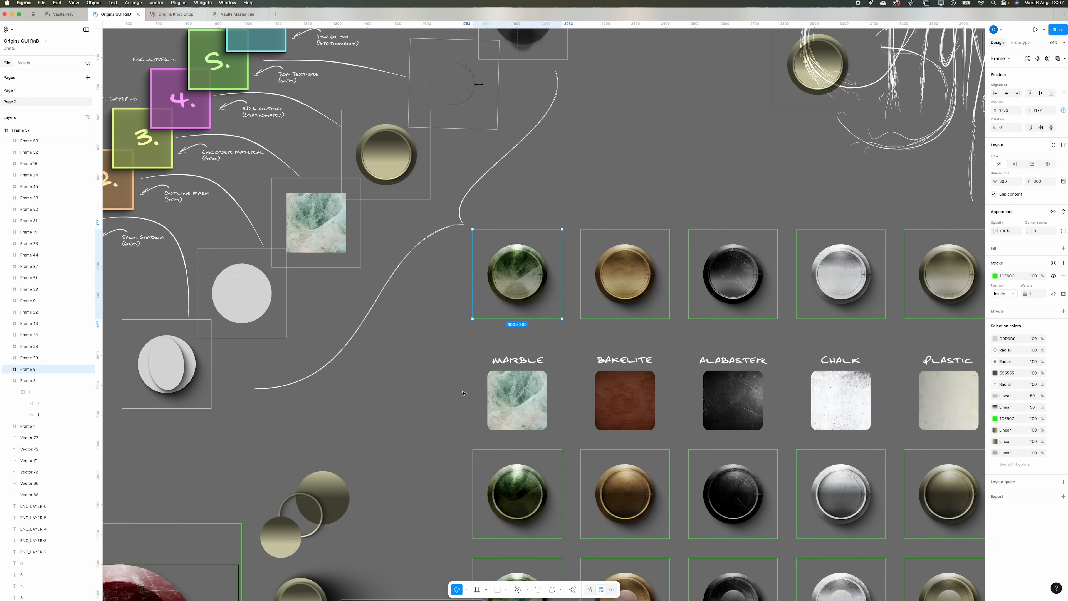
pyautogui.moveTo(563, 224); pyautogui.dragTo(576, 280)
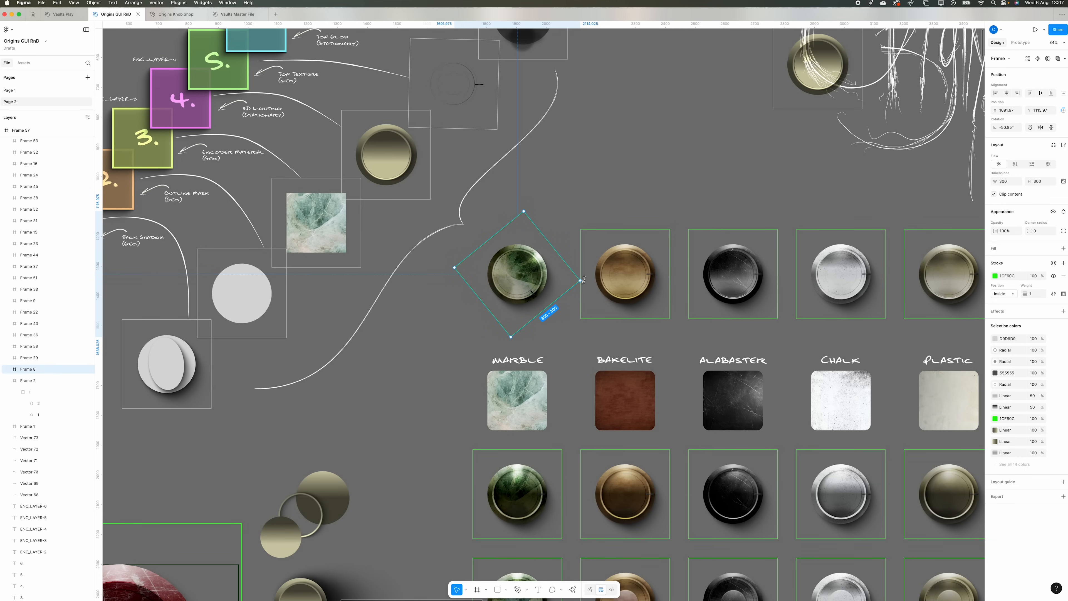
pyautogui.moveTo(584, 279); pyautogui.dragTo(472, 226)
pyautogui.press('super+z')
pyautogui.press('super+z')
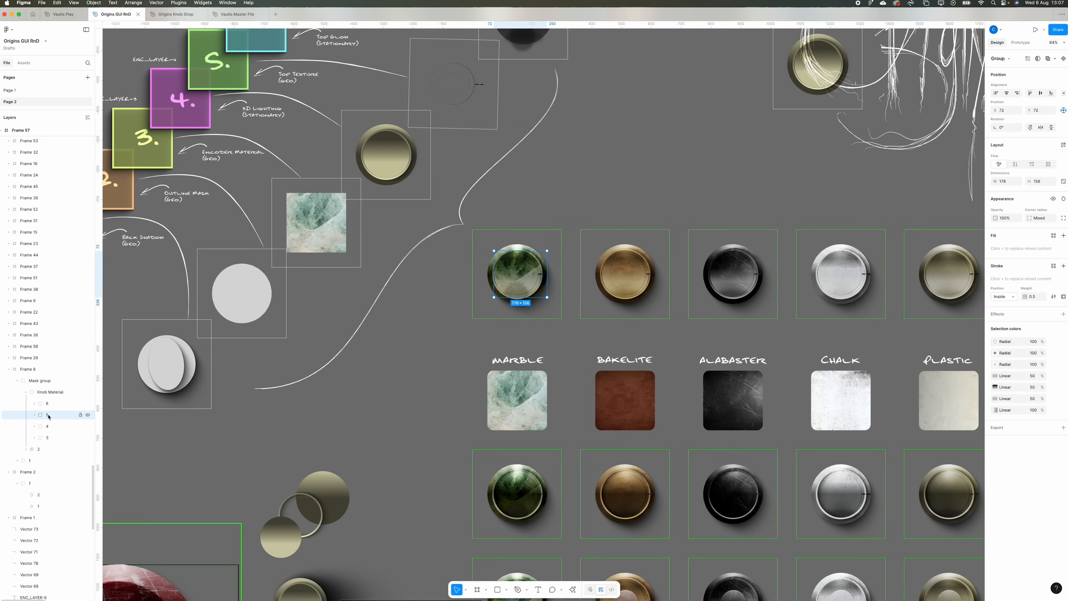
# - Select groups 5, 3, 2 and 1 inside the marble knob's frame, rotate them together, and undo the rotation
pyautogui.hscroll(-3, 421, 253)
pyautogui.scroll(1, 546, 168)
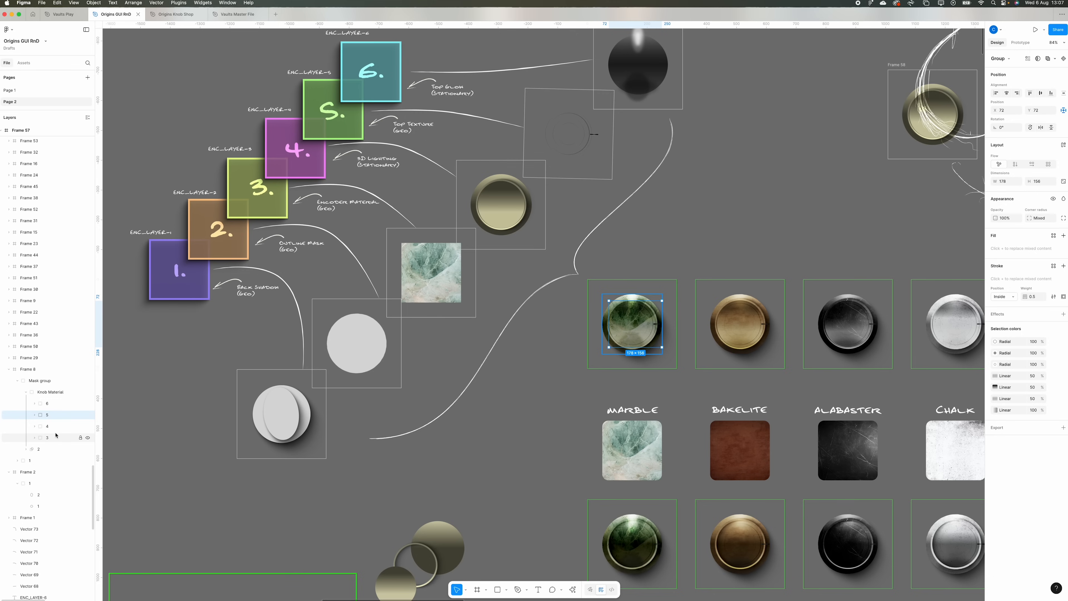
pyautogui.keyDown('super'); pyautogui.click(46, 439); pyautogui.keyUp('super')
pyautogui.keyDown('super'); pyautogui.click(42, 449); pyautogui.keyUp('super')
pyautogui.keyDown('super'); pyautogui.click(48, 461); pyautogui.keyUp('super')
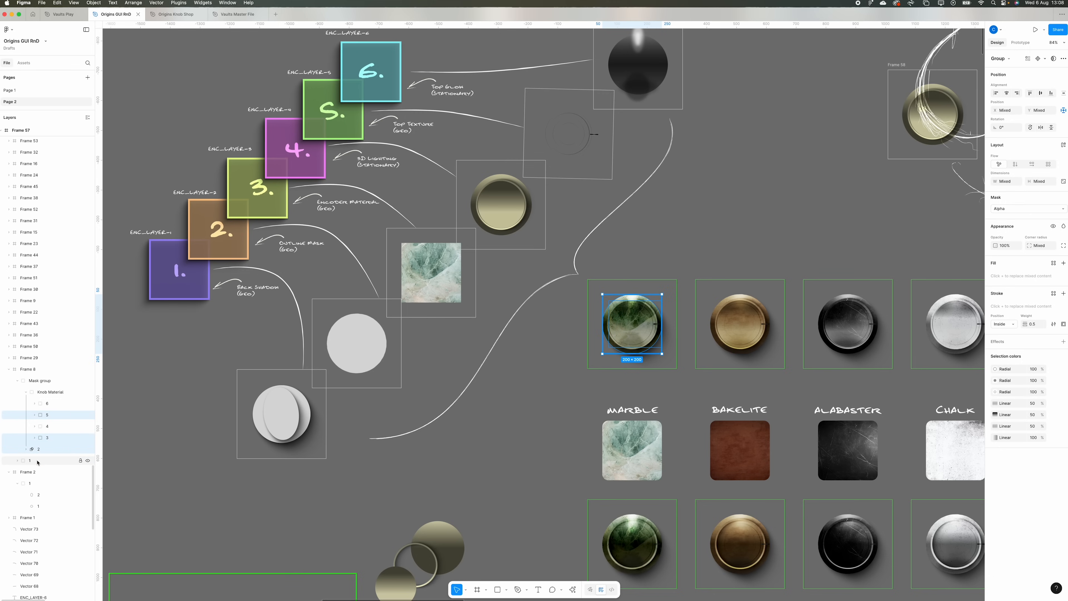
pyautogui.moveTo(668, 296); pyautogui.dragTo(688, 337)
pyautogui.press('super+z')
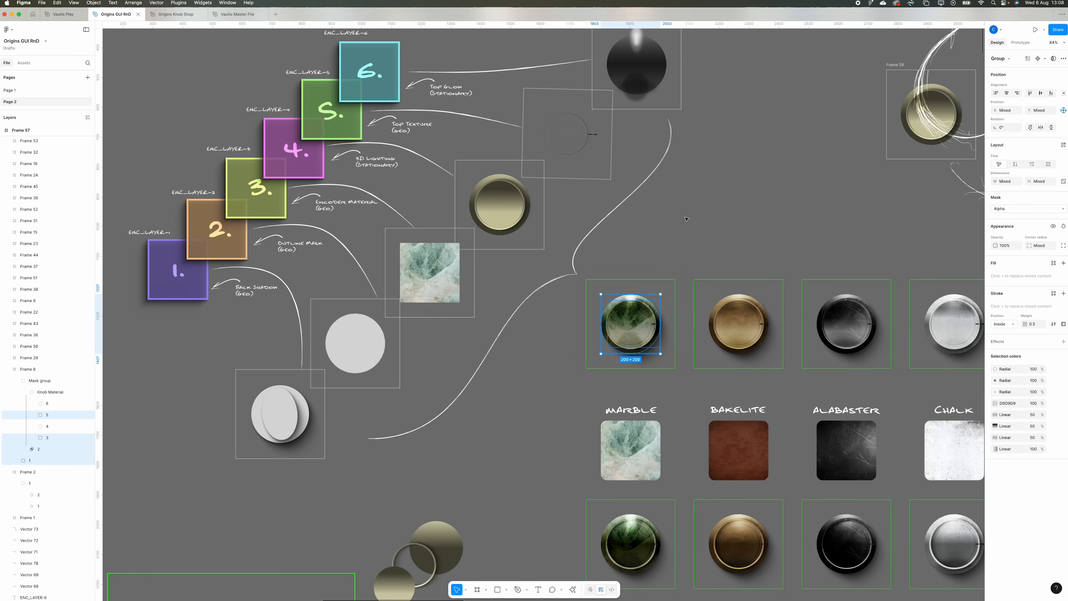
# - Examine the Encoder Components row, the combined encoder frame and the note on steps and turn angle
pyautogui.hscroll(-20, 686, 219)
pyautogui.scroll(12, 687, 219)
pyautogui.scroll(-5, 683, 220)
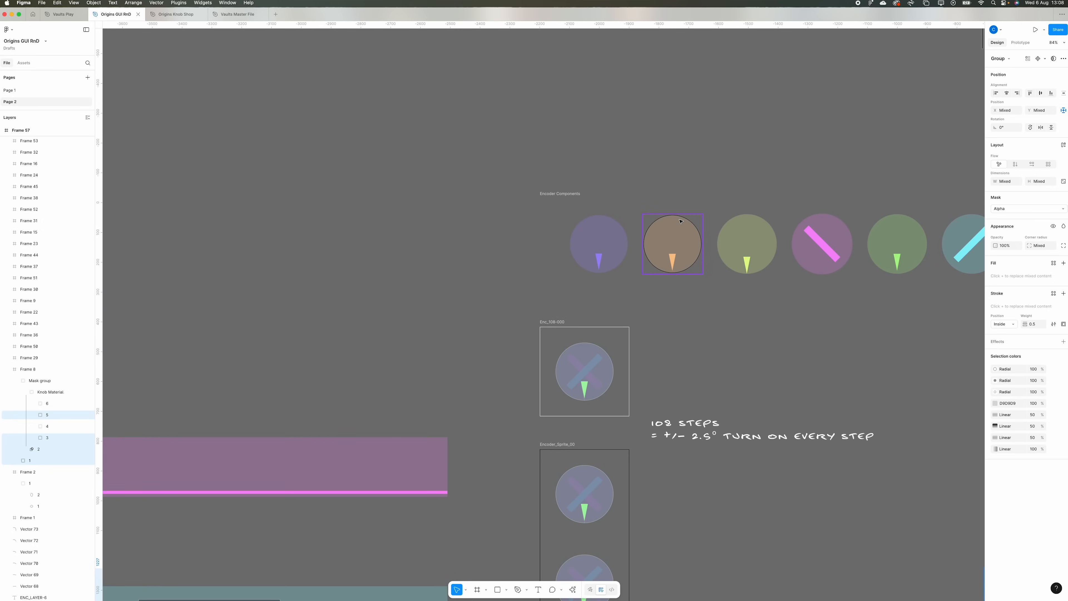
pyautogui.scroll(-3, 681, 388)
pyautogui.hscroll(1, 681, 388)
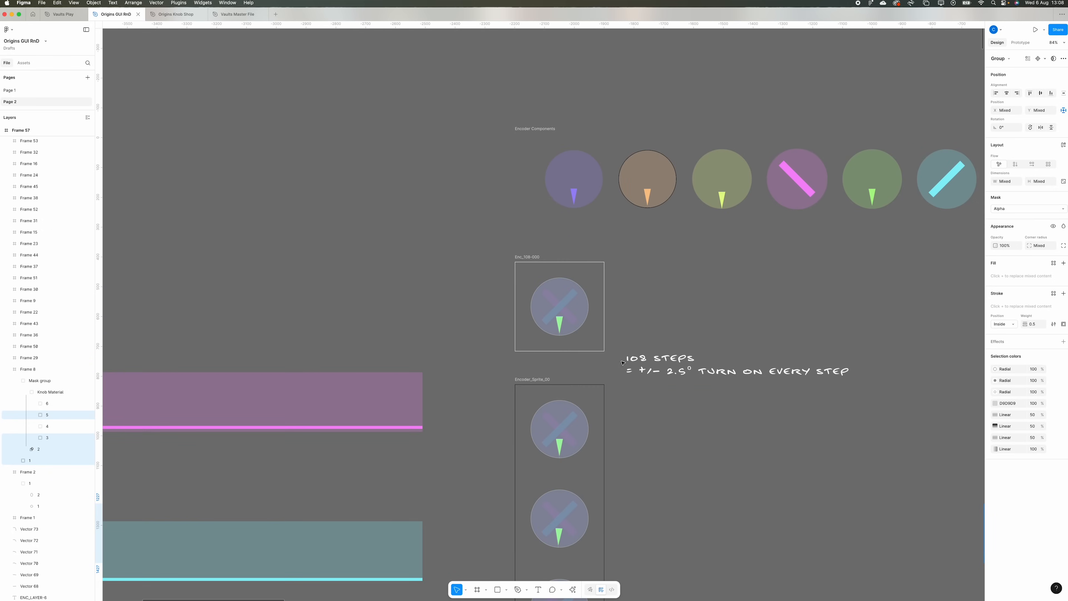
pyautogui.hscroll(5, 671, 366)
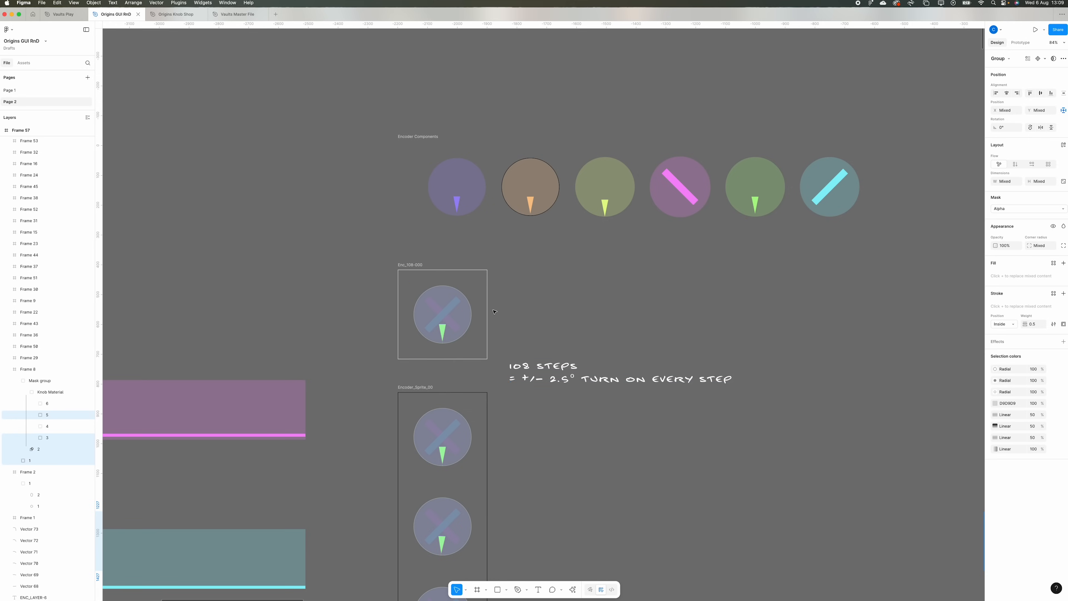
# - Examine the encoder sprite strip down to its last frame and compare it with the combined encoder frame
pyautogui.scroll(-20, 494, 311)
pyautogui.scroll(-20, 494, 311)
pyautogui.scroll(-20, 494, 311)
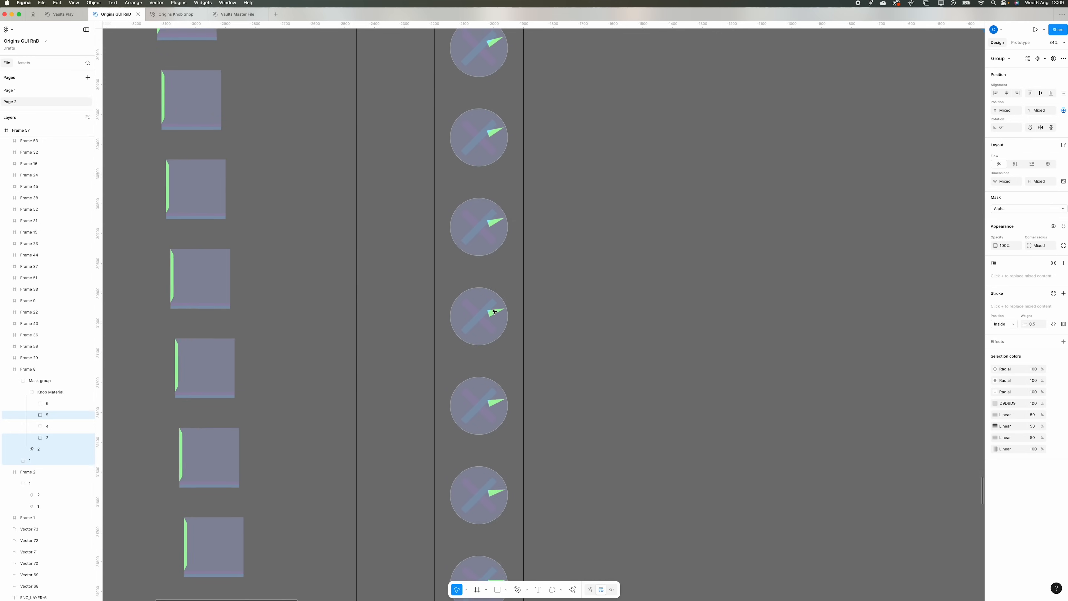
pyautogui.scroll(-20, 494, 311)
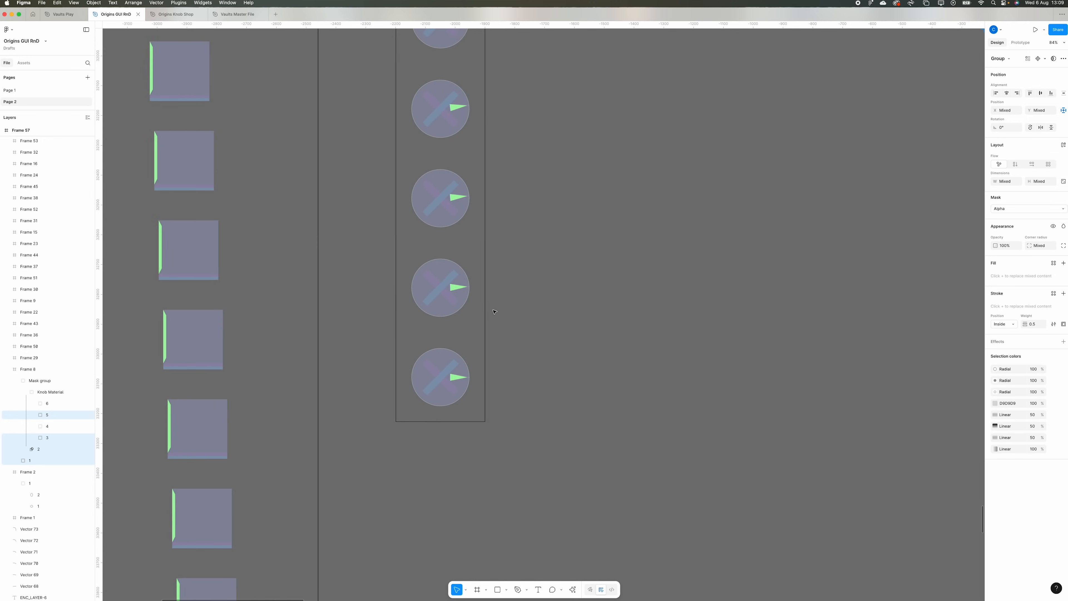
pyautogui.scroll(20, 493, 311)
pyautogui.scroll(20, 456, 342)
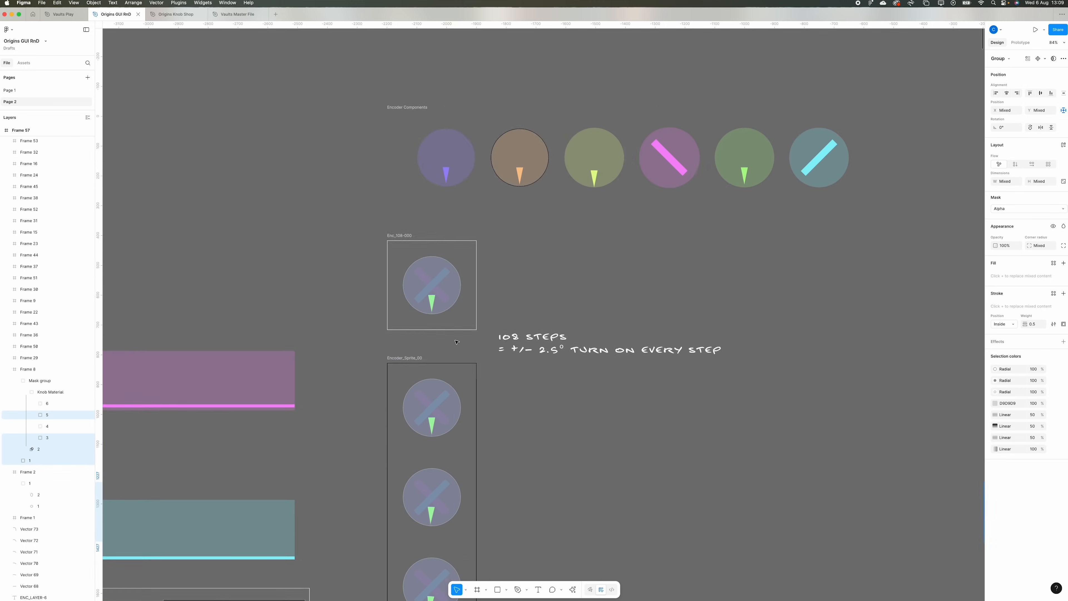
pyautogui.scroll(5, 456, 342)
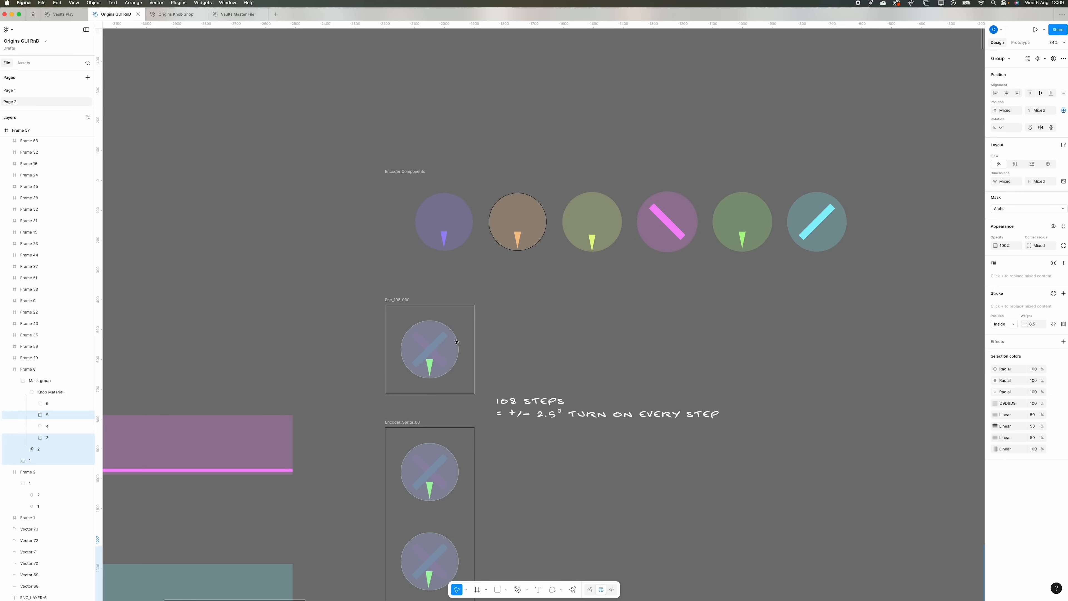
pyautogui.scroll(-13, 456, 342)
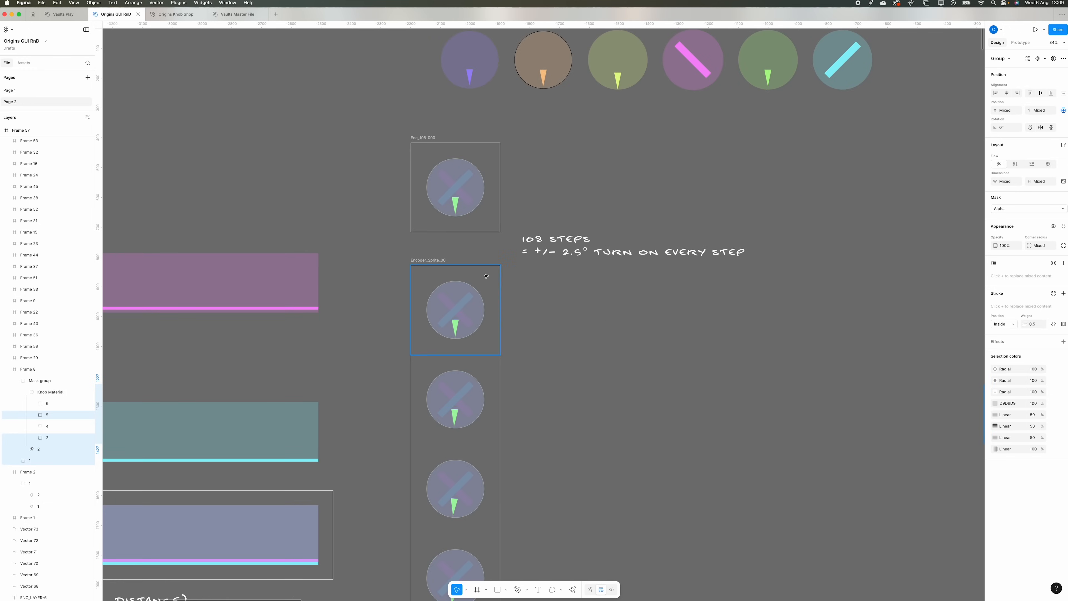
pyautogui.scroll(10, 432, 197)
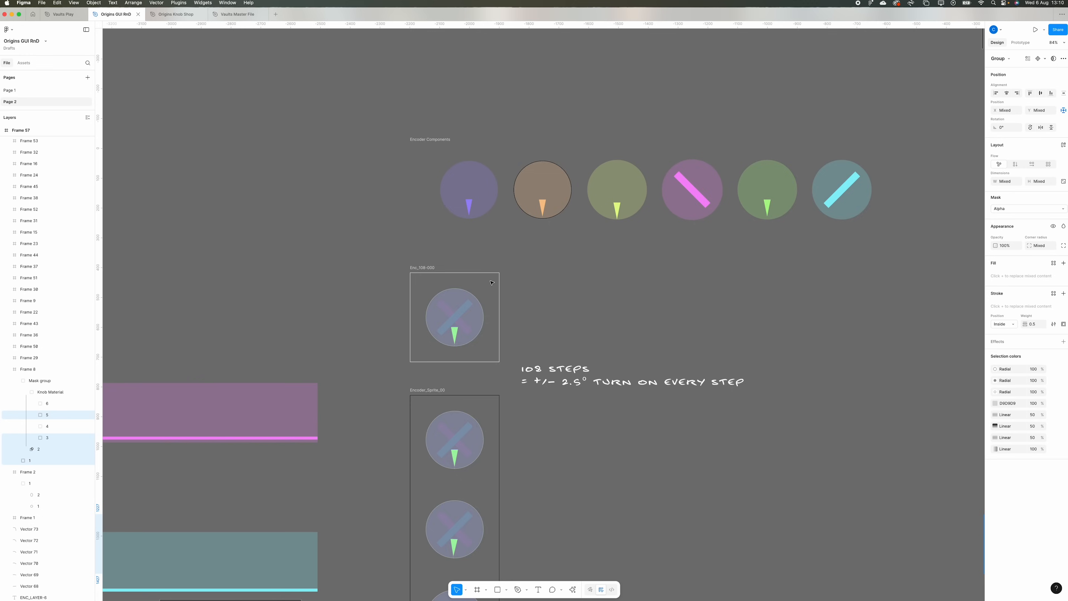
# - Inspect the individual encoder components in the row, from Enc_01 through to Enc_06
pyautogui.hscroll(4, 491, 282)
pyautogui.hscroll(-10, 491, 282)
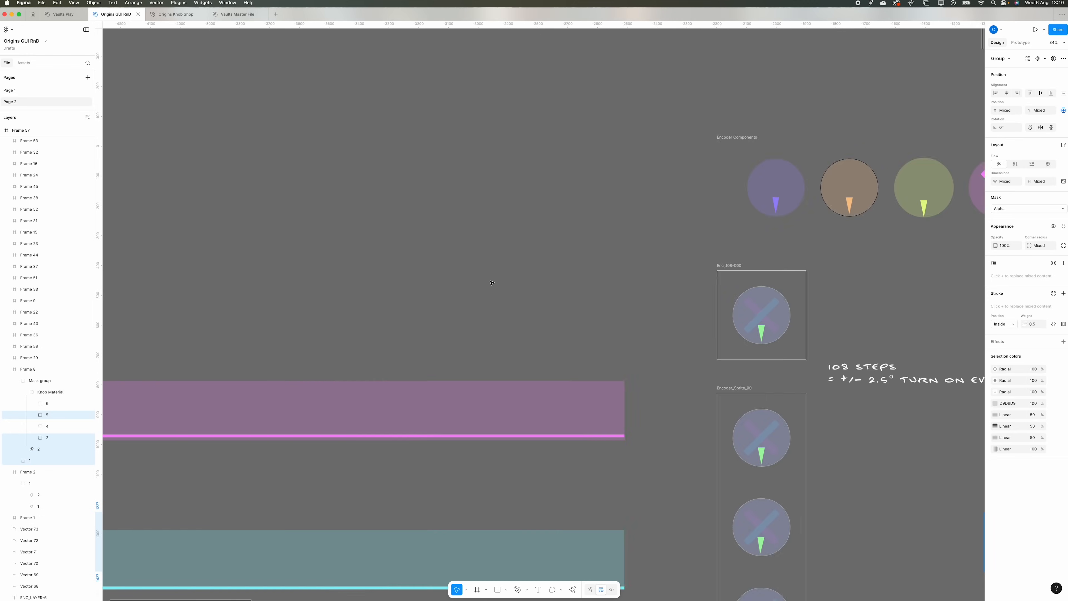
pyautogui.hscroll(9, 491, 283)
pyautogui.click(328, 185)
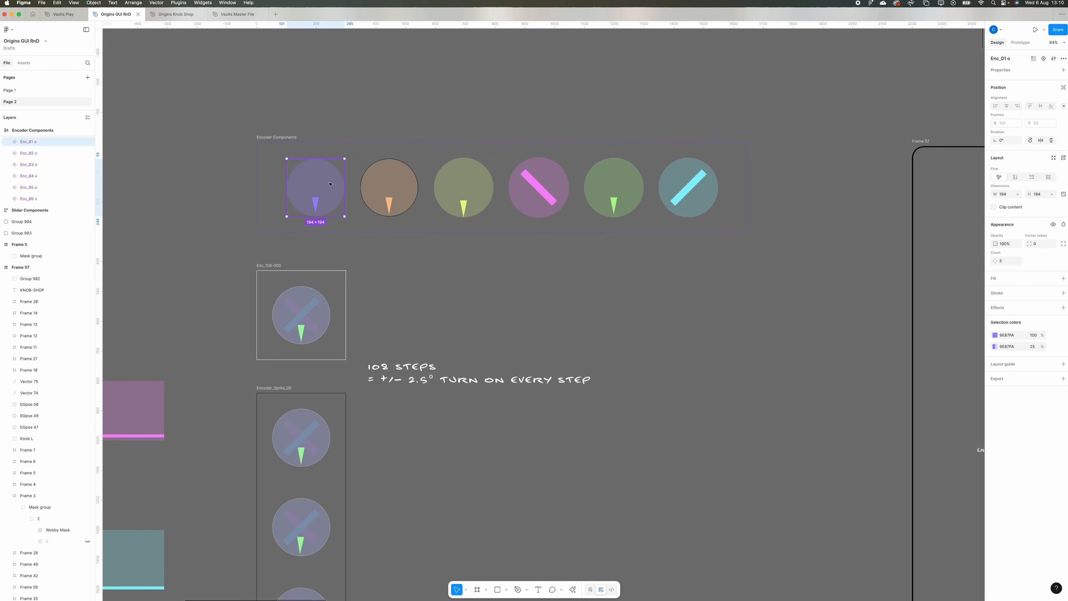
pyautogui.scroll(-1, 406, 178)
pyautogui.click(395, 175)
pyautogui.hscroll(1, 464, 167)
pyautogui.click(398, 170)
pyautogui.click(640, 182)
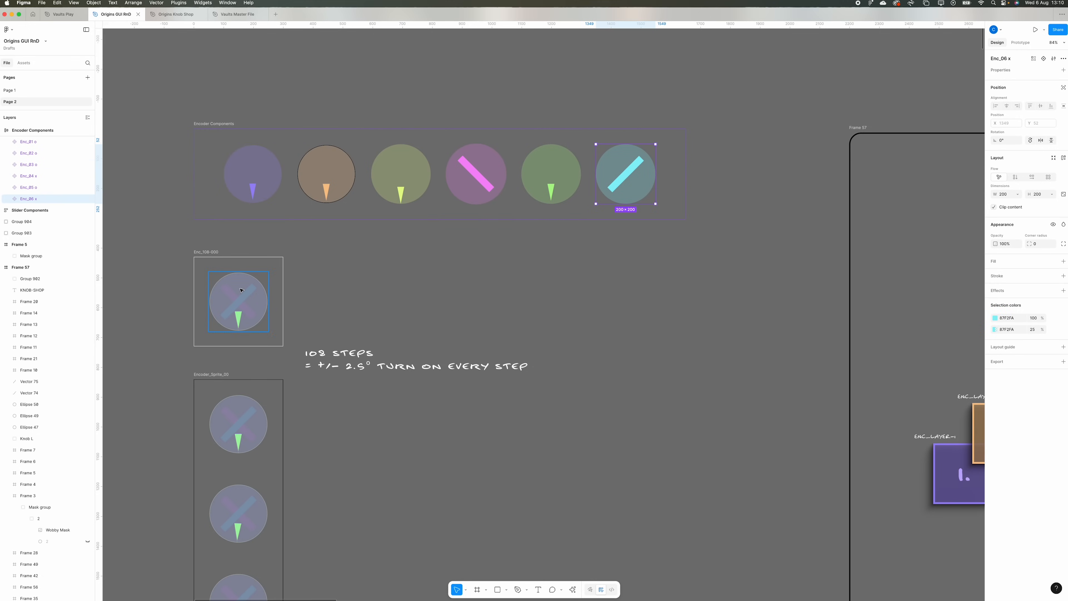
# - Examine the rotation of the indicator through the encoder sprite strip and compare it with the Encoder Components row
pyautogui.scroll(-20, 248, 231)
pyautogui.hscroll(-5, 248, 232)
pyautogui.scroll(-20, 430, 265)
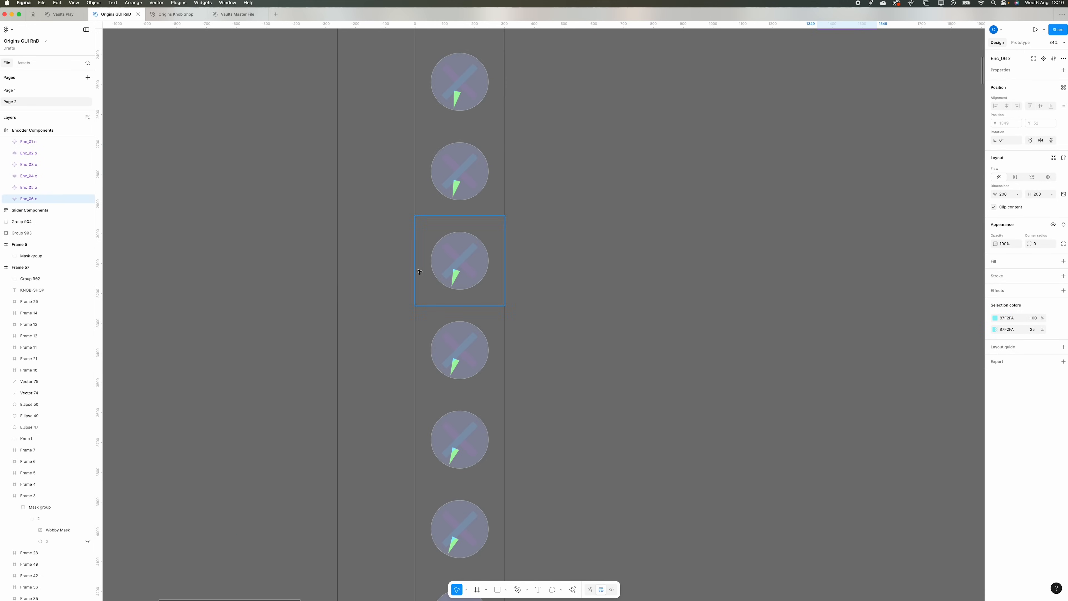
pyautogui.scroll(-20, 430, 265)
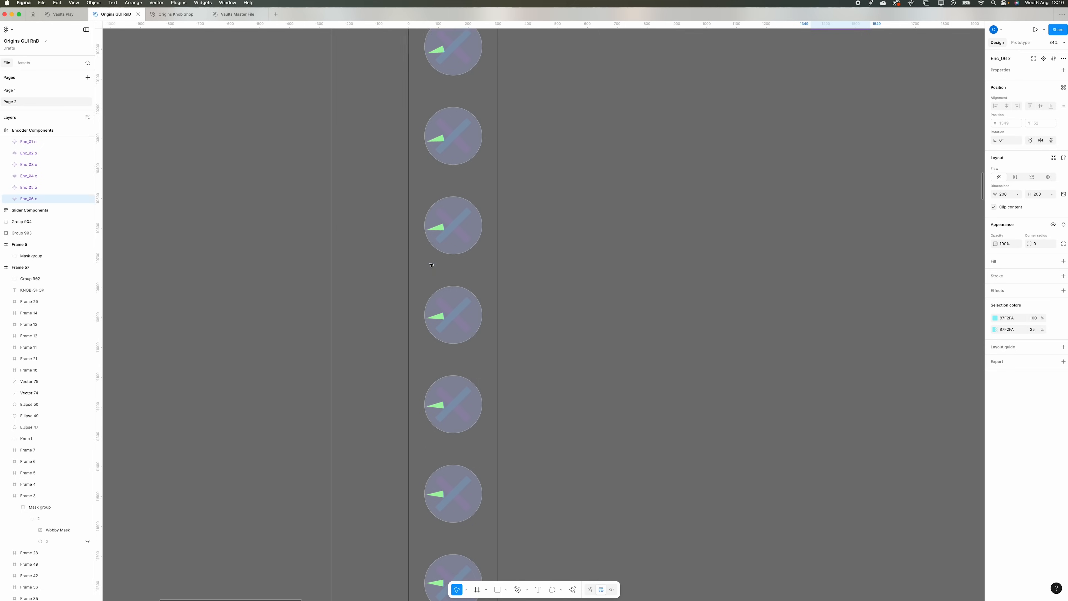
pyautogui.scroll(-20, 430, 265)
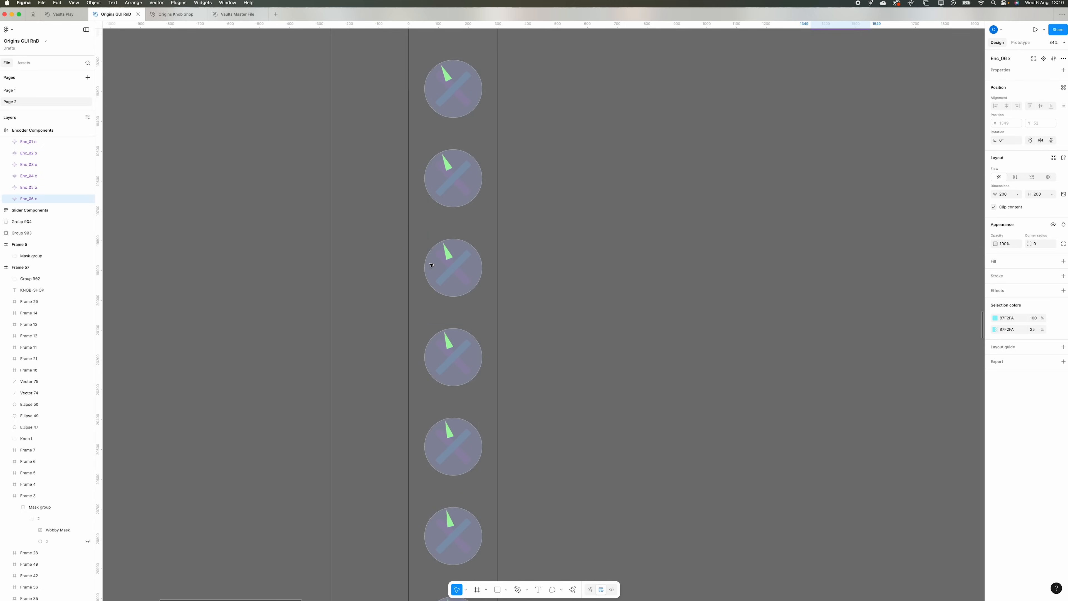
pyautogui.scroll(-10, 430, 265)
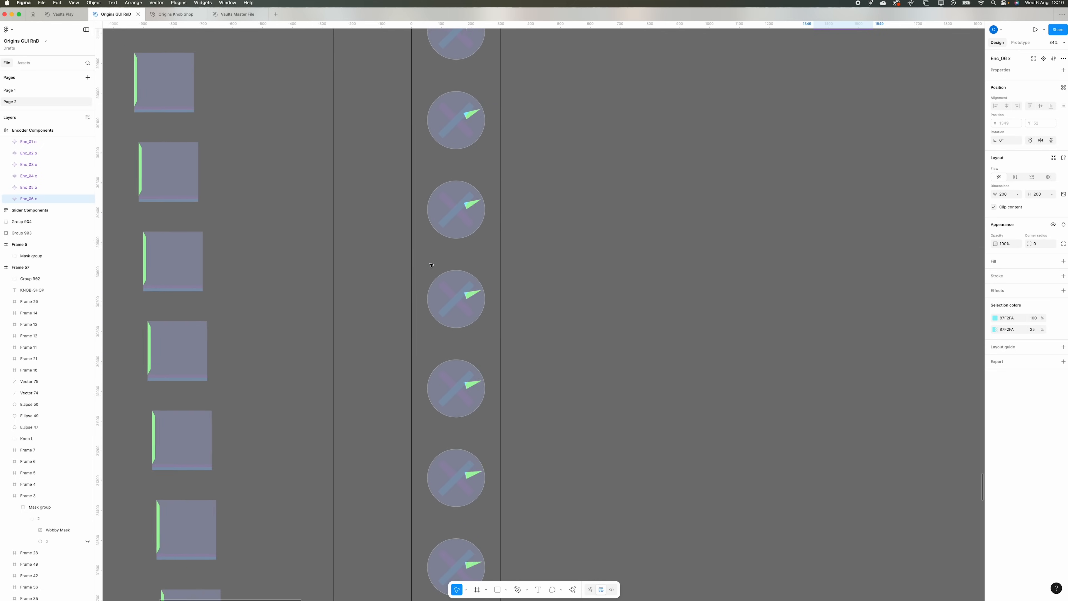
pyautogui.scroll(20, 429, 261)
pyautogui.scroll(20, 430, 261)
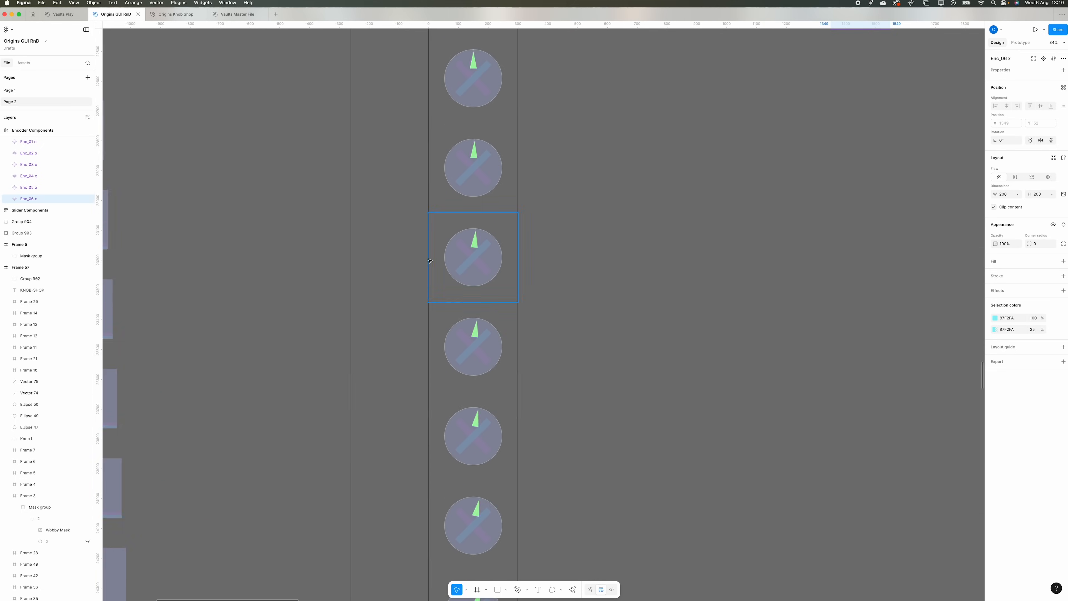
pyautogui.scroll(20, 429, 261)
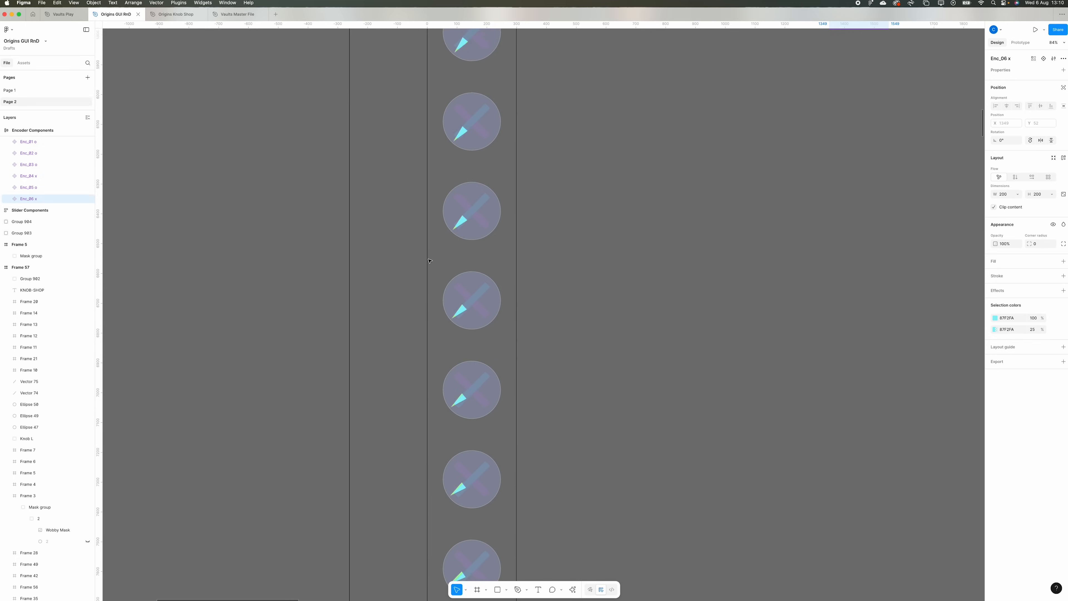
pyautogui.scroll(-4, 429, 261)
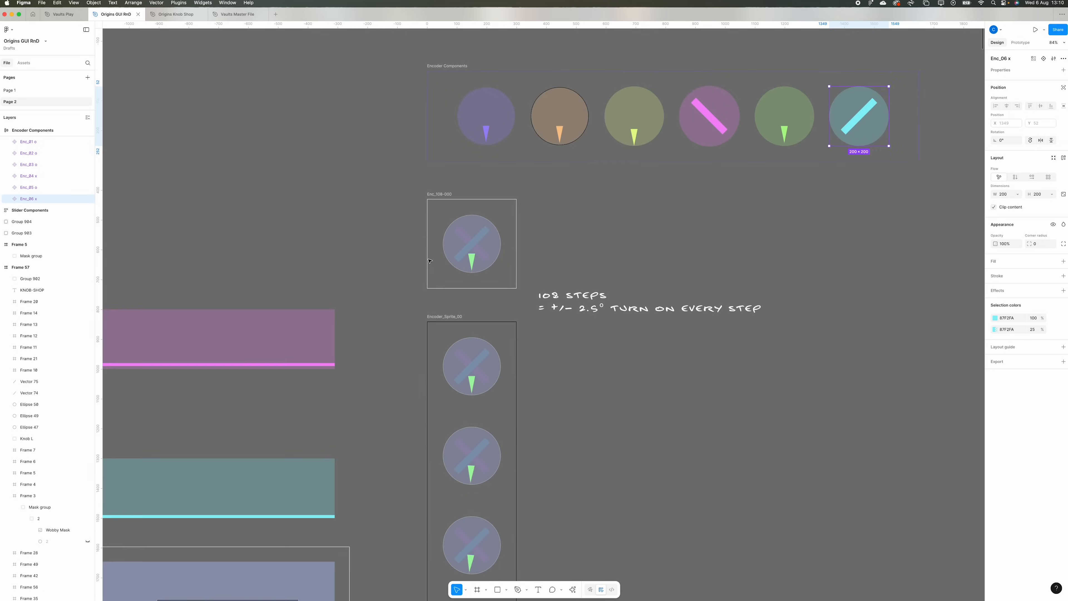
pyautogui.scroll(3, 622, 307)
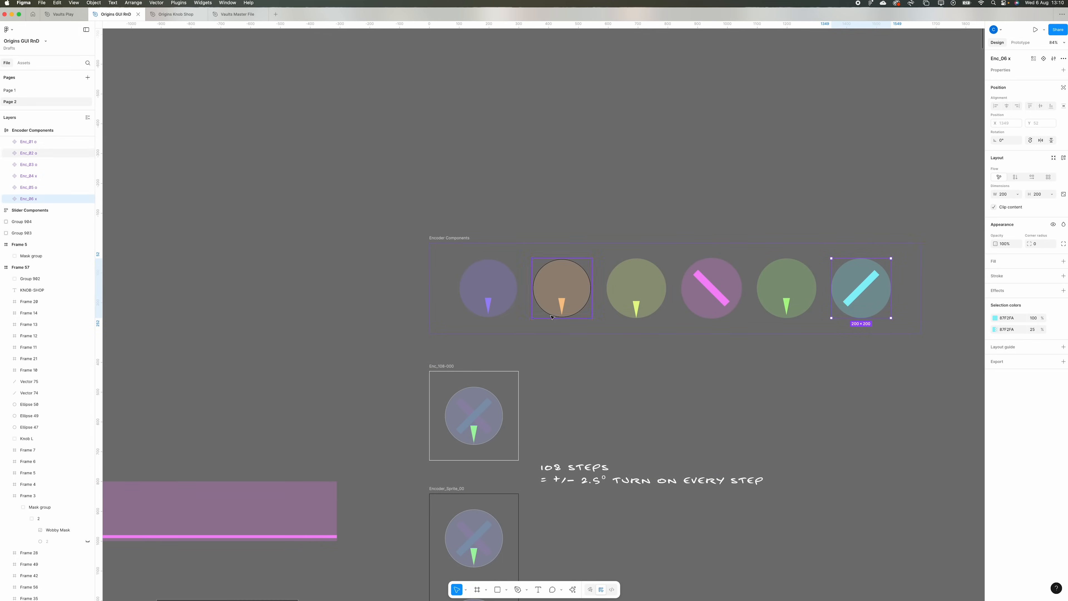
pyautogui.hscroll(5, 552, 316)
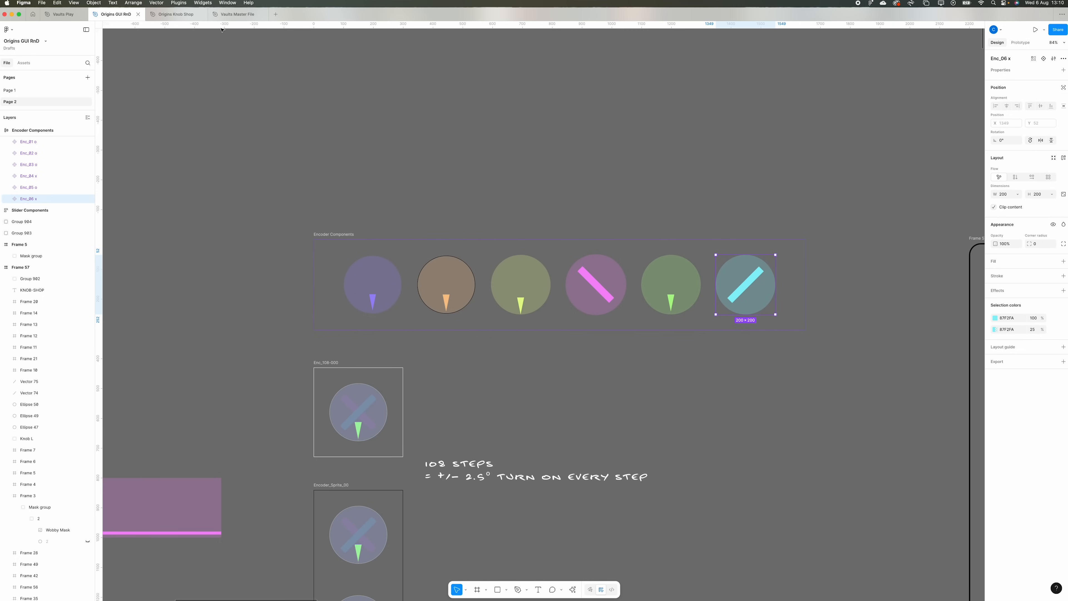
# - Open the Origins Knob Shop file and place the Leather swatch over half of the Material component in the encoder row
pyautogui.click(161, 15)
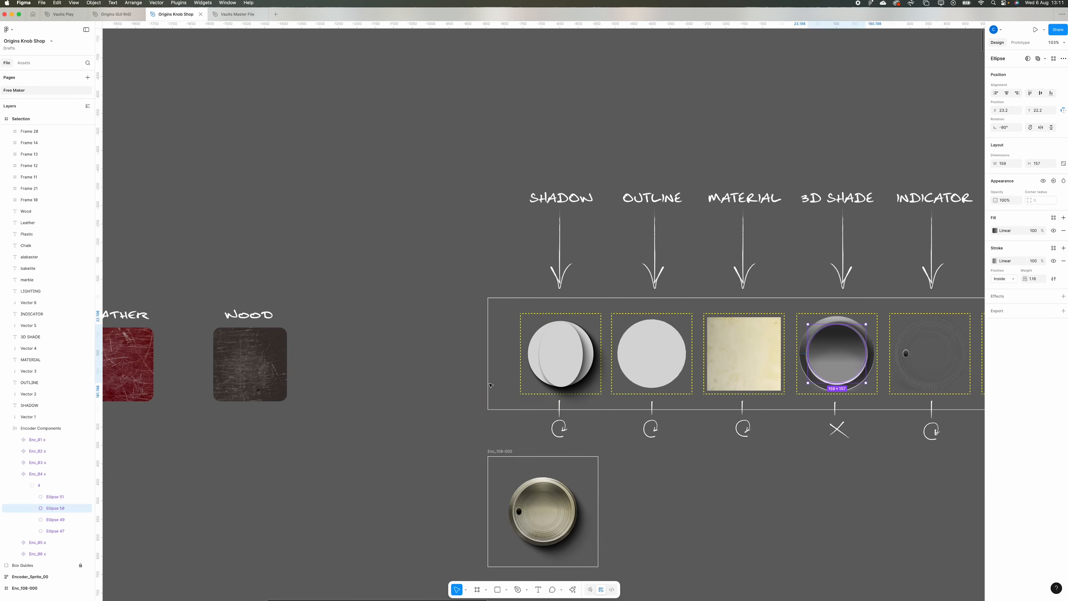
pyautogui.hscroll(-5, 489, 385)
pyautogui.click(300, 363)
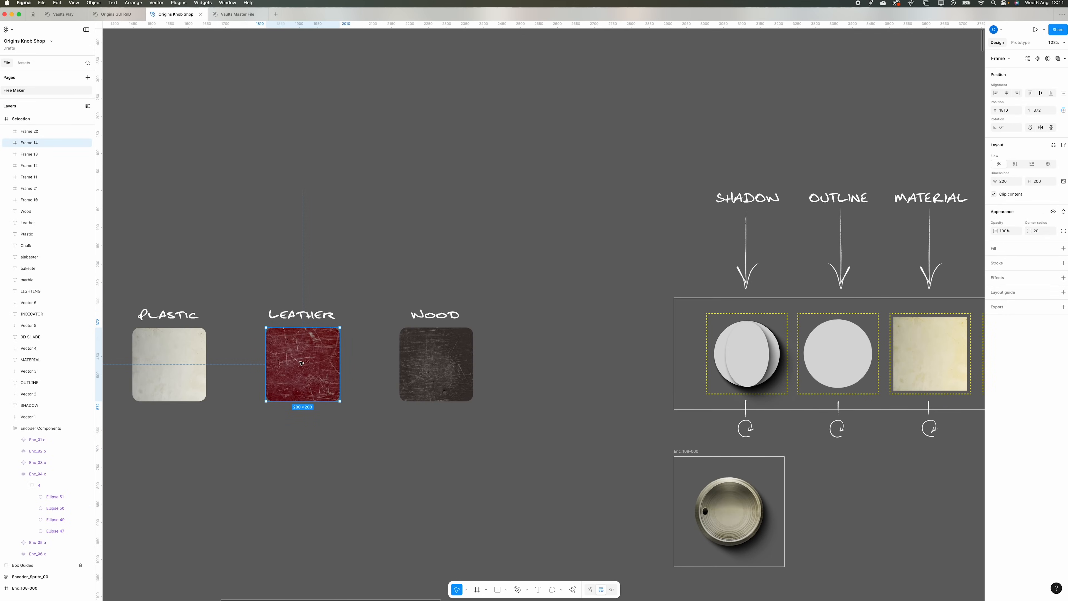
pyautogui.hscroll(5, 301, 364)
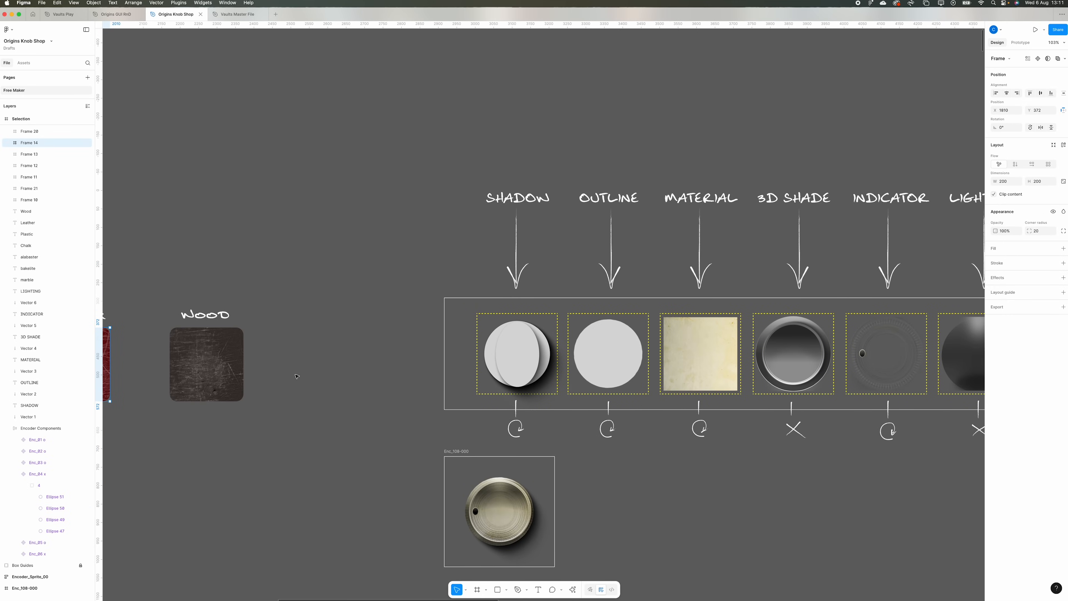
pyautogui.hscroll(-3, 144, 355)
pyautogui.moveTo(194, 369); pyautogui.dragTo(837, 358)
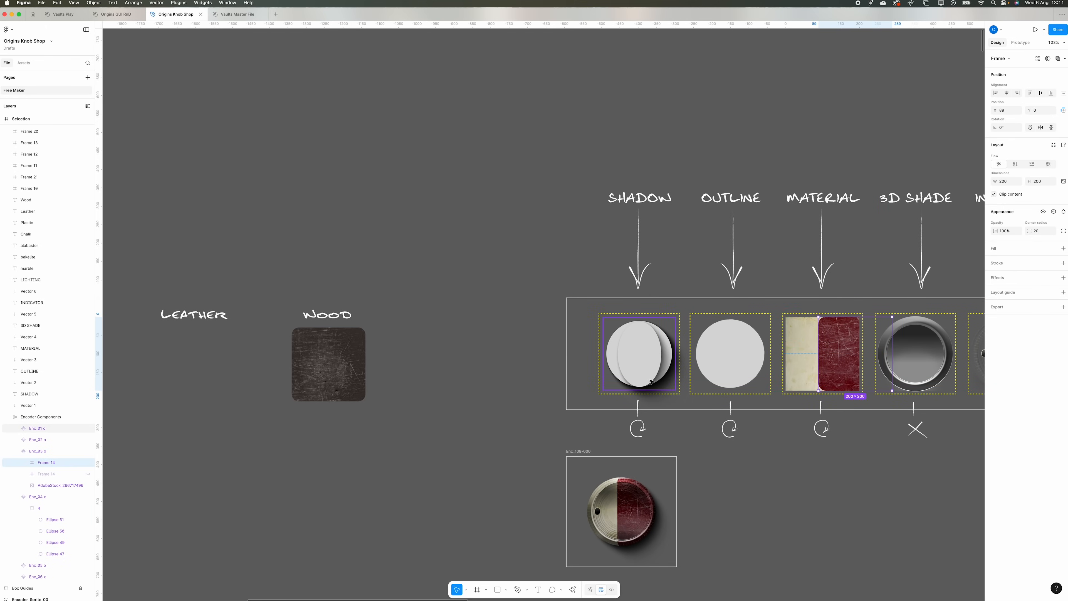
# - Delete the 159 × 157 inner ellipse from the encoder's 3D Shade component
pyautogui.keyDown('ctrl'); pyautogui.scroll(-10, 650, 381); pyautogui.keyUp('ctrl')
pyautogui.scroll(-15, 655, 409)
pyautogui.scroll(20, 655, 408)
pyautogui.scroll(-8, 655, 408)
pyautogui.hscroll(4, 550, 227)
pyautogui.keyDown('ctrl'); pyautogui.scroll(10, 483, 250); pyautogui.keyUp('ctrl')
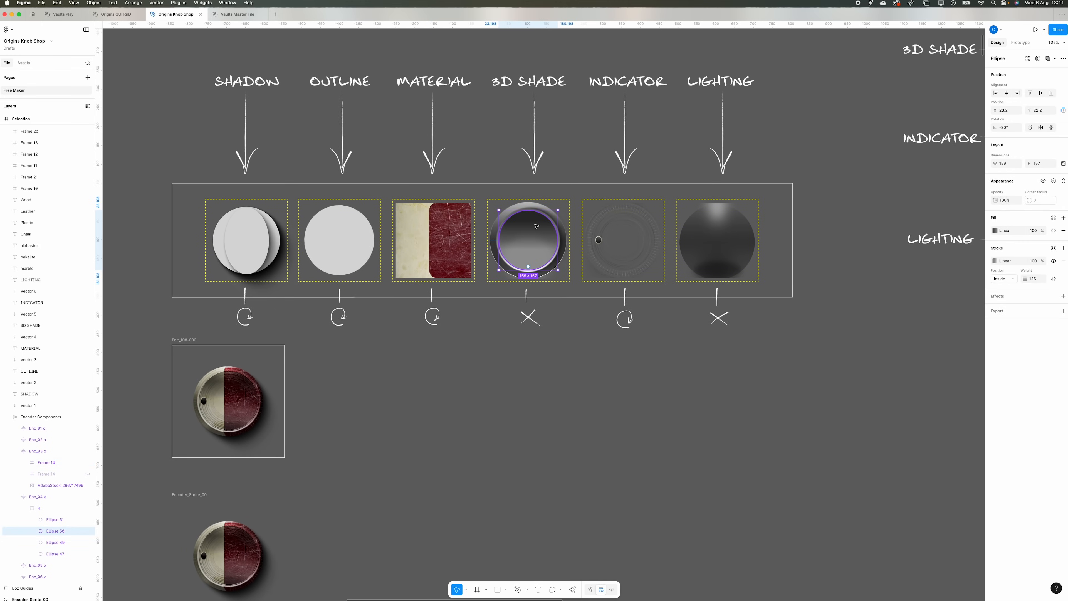
pyautogui.press('BackSpace')
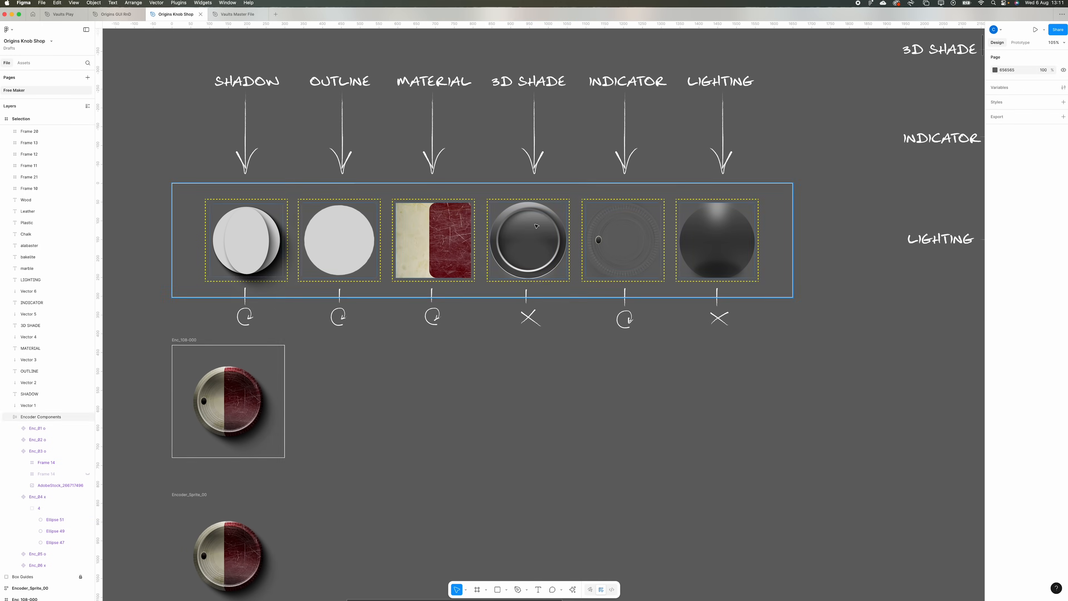
# - Examine the half-leather knob frames up close in the encoder sprite strip
pyautogui.keyDown('ctrl'); pyautogui.scroll(-15, 302, 333); pyautogui.keyUp('ctrl')
pyautogui.keyDown('ctrl'); pyautogui.scroll(20, 303, 333); pyautogui.keyUp('ctrl')
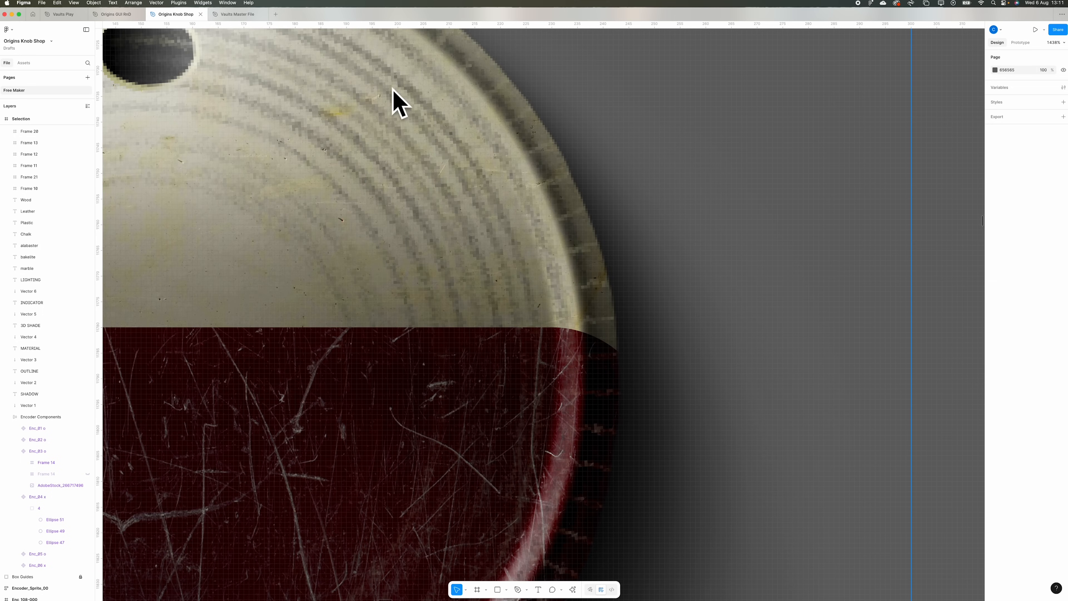
pyautogui.keyDown('ctrl'); pyautogui.scroll(-20, 423, 184); pyautogui.keyUp('ctrl')
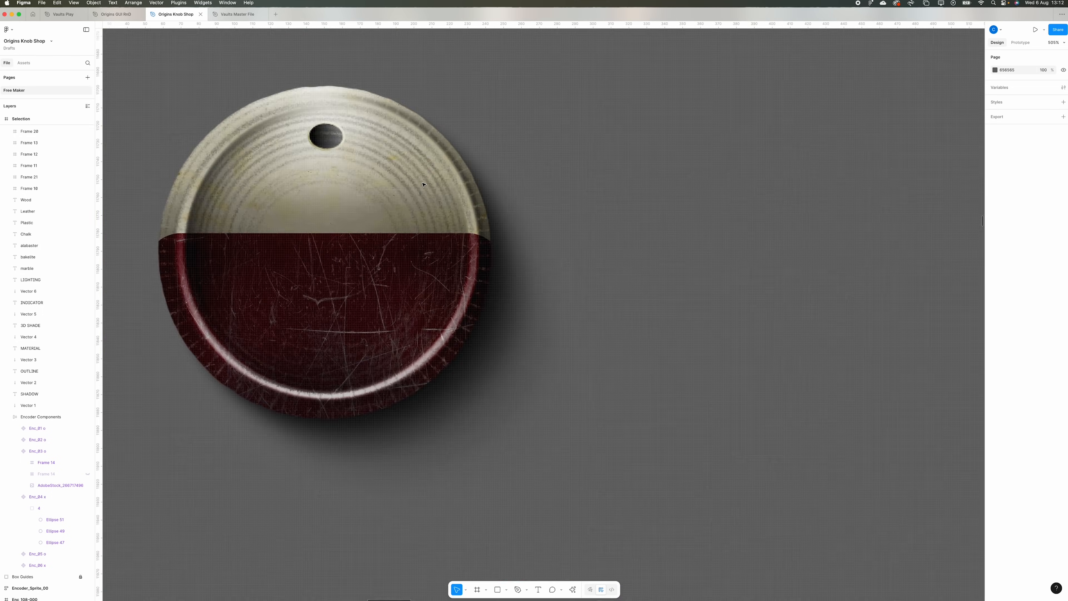
pyautogui.keyDown('ctrl'); pyautogui.scroll(10, 423, 185); pyautogui.keyUp('ctrl')
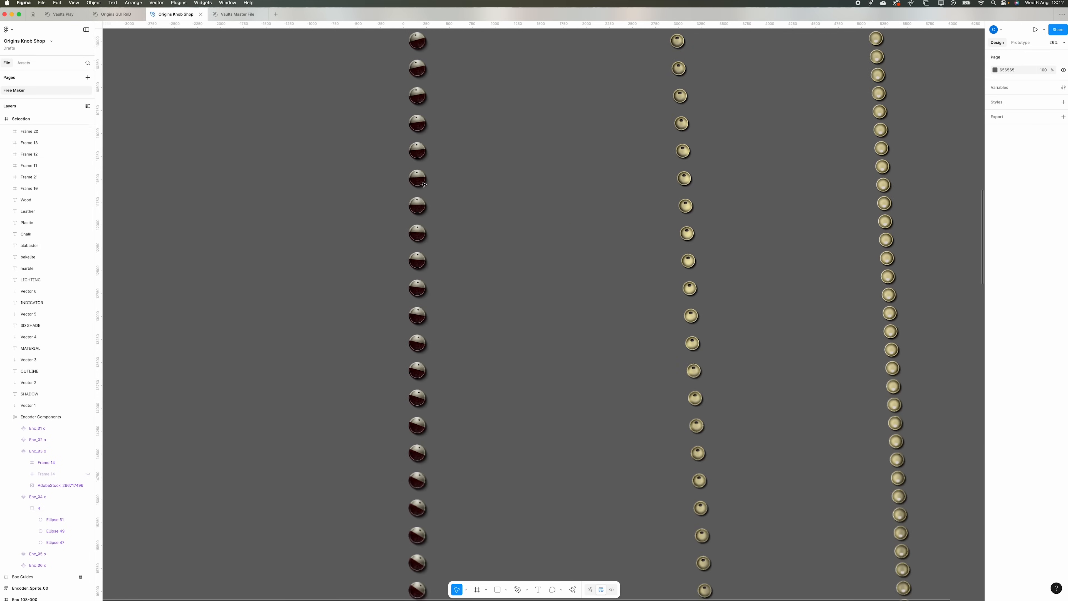
pyautogui.scroll(5, 457, 219)
pyautogui.hscroll(2, 457, 219)
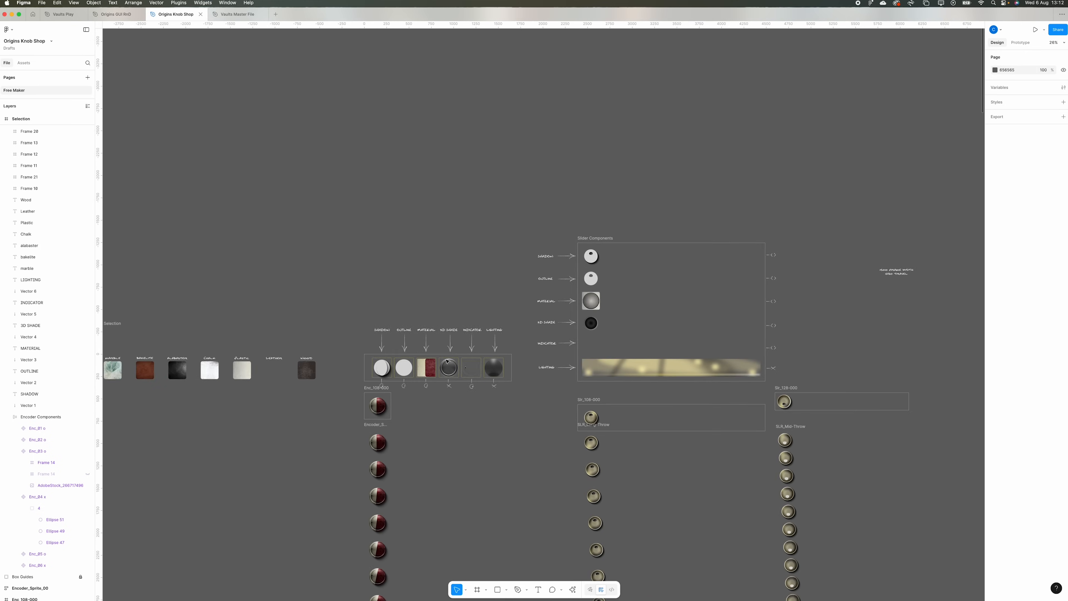
# - Move the blurred overlay highlight ellipse in the encoder's Lighting component to X 27, Y -4
pyautogui.keyDown('ctrl'); pyautogui.scroll(10, 458, 367); pyautogui.keyUp('ctrl')
pyautogui.hscroll(4, 464, 370)
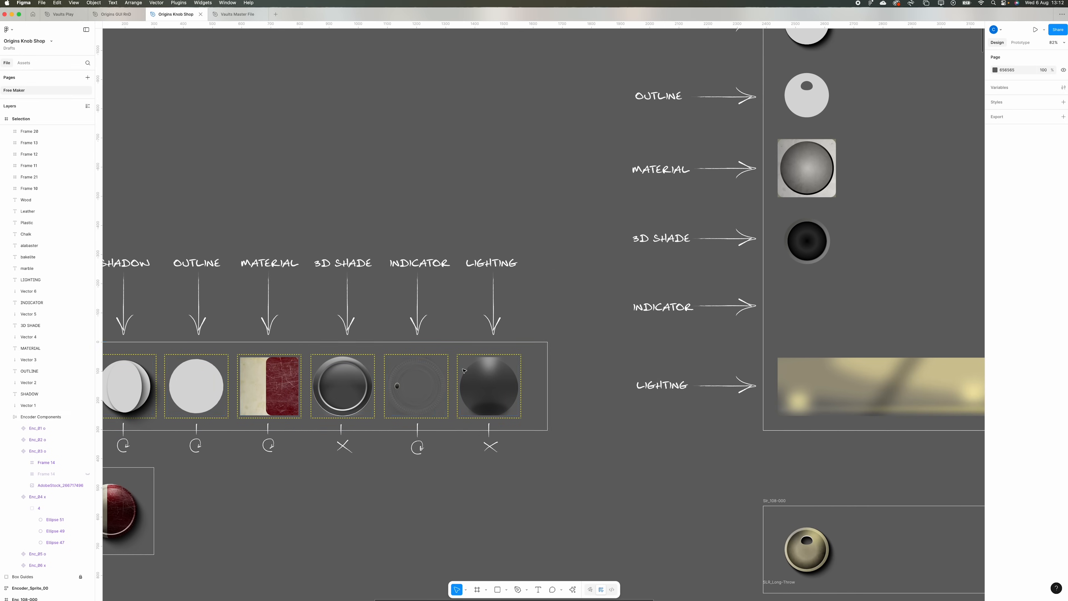
pyautogui.click(489, 366)
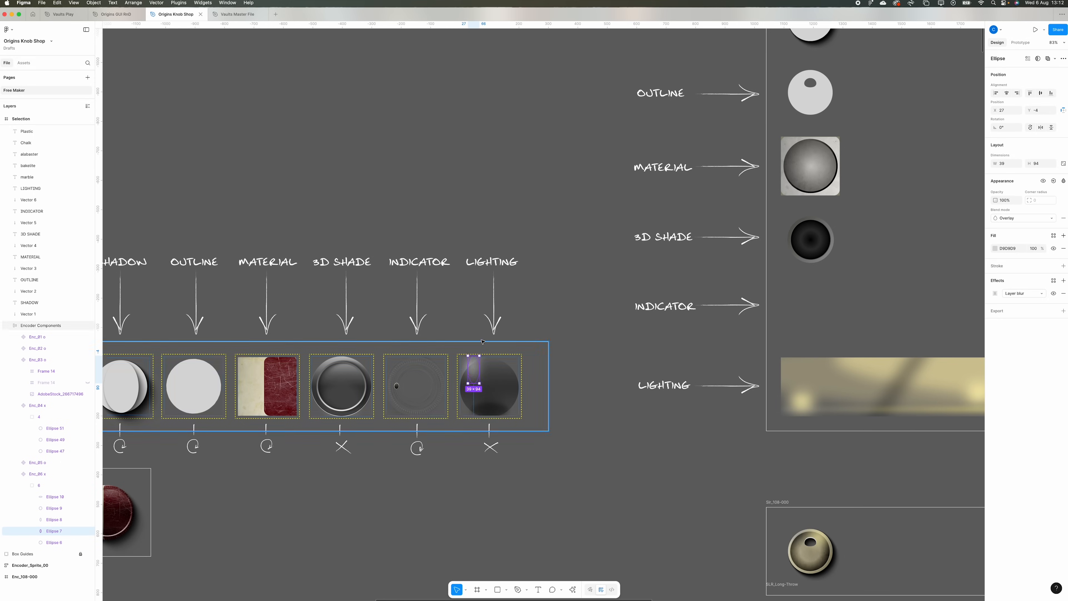
# - Examine the Slider Components frame and follow the SLR_Long-Throw and SLR_Mid-Throw sprite strips downward
pyautogui.scroll(-20, 482, 341)
pyautogui.hscroll(-8, 482, 341)
pyautogui.scroll(-20, 318, 276)
pyautogui.hscroll(-3, 317, 275)
pyautogui.scroll(-15, 488, 314)
pyautogui.scroll(-5, 488, 313)
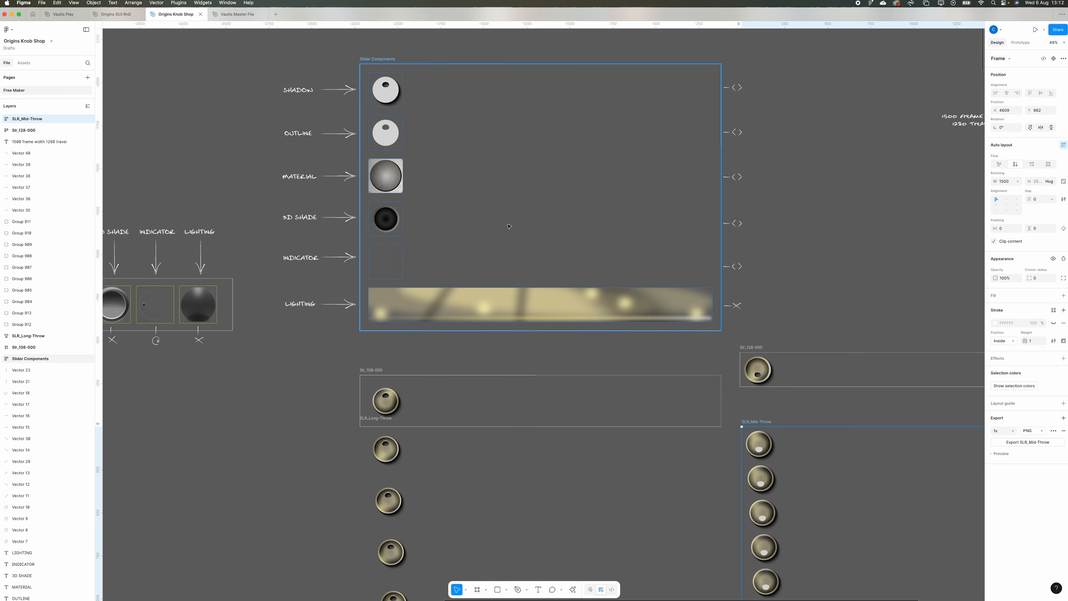
pyautogui.scroll(-6, 735, 313)
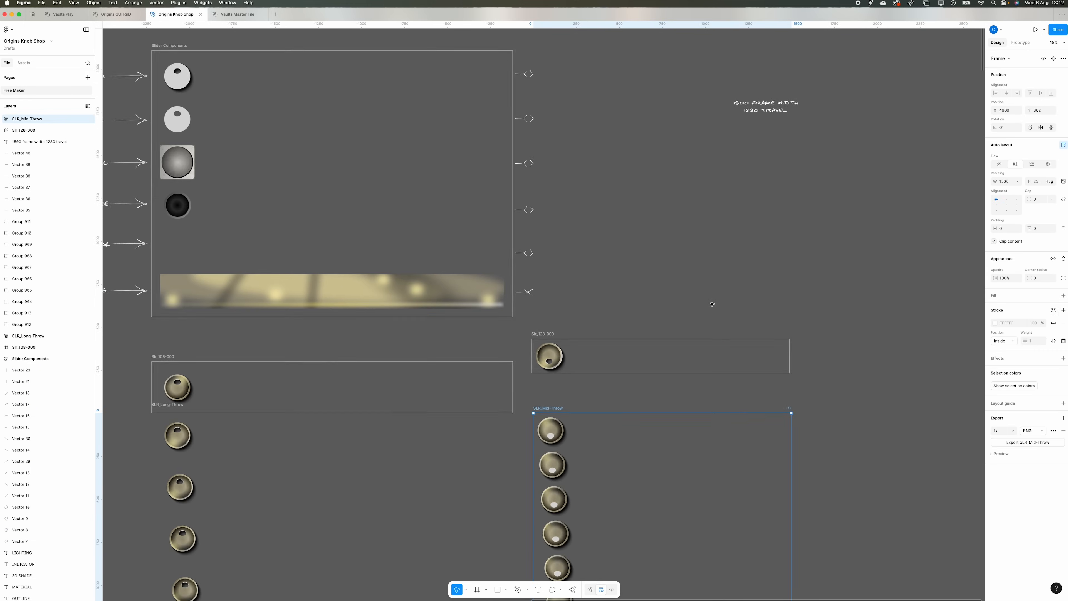
pyautogui.scroll(-15, 374, 189)
pyautogui.scroll(-12, 374, 188)
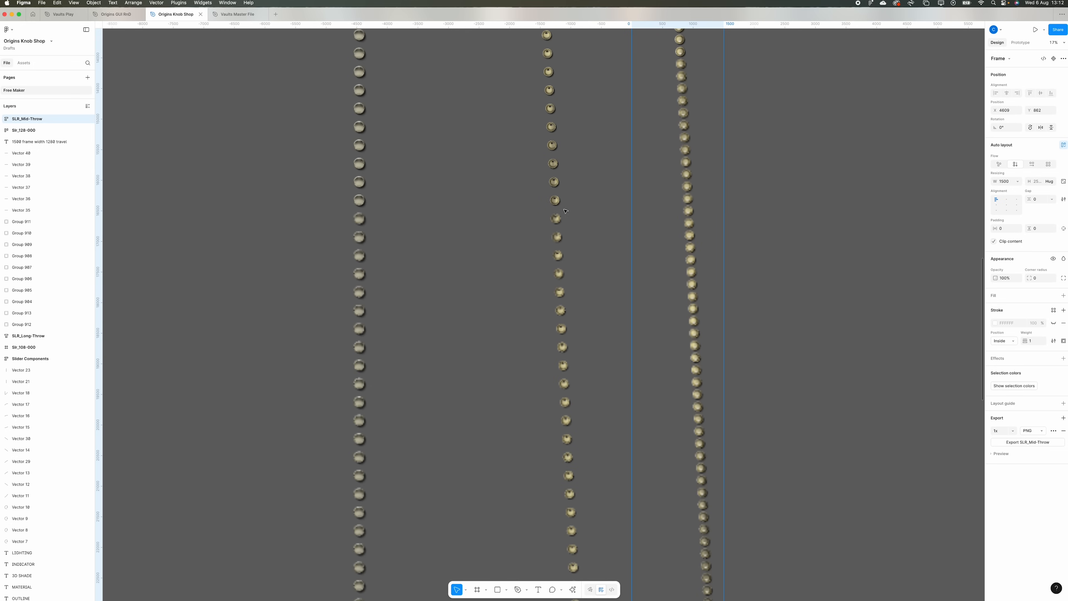
pyautogui.scroll(-5, 686, 212)
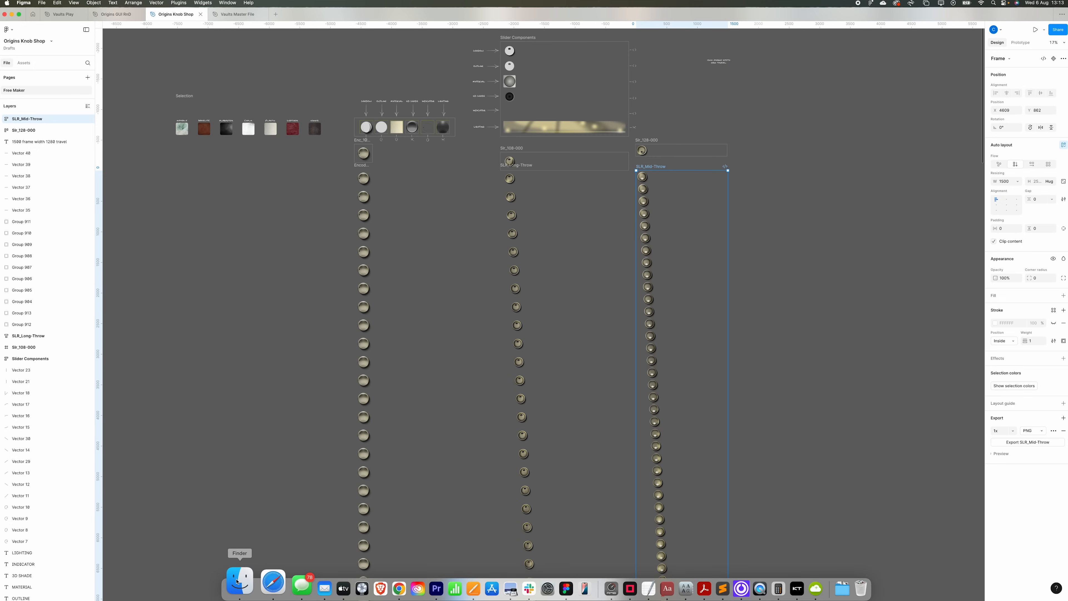
# - Switch to Logic Pro and turn the large encoder knob in the Kontakt 8 instrument
pyautogui.click(237, 581)
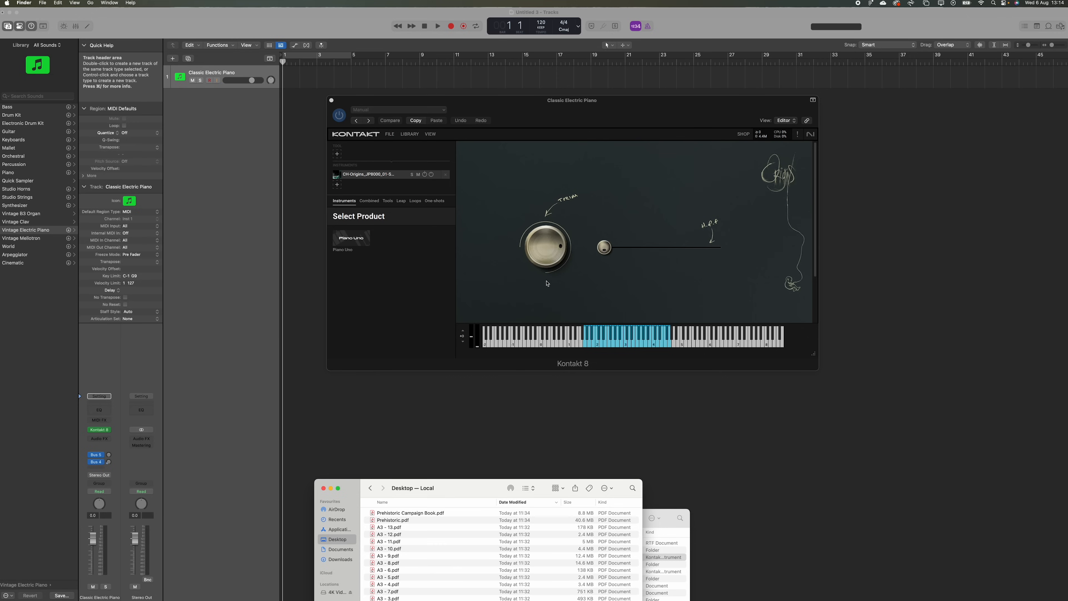
pyautogui.moveTo(546, 232); pyautogui.dragTo(545, 276)
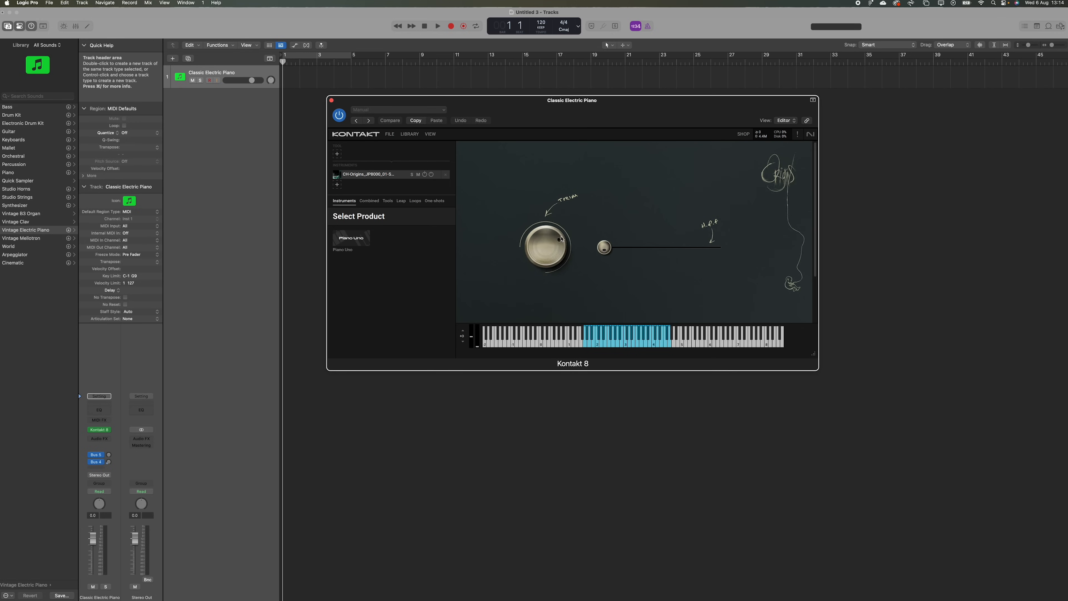